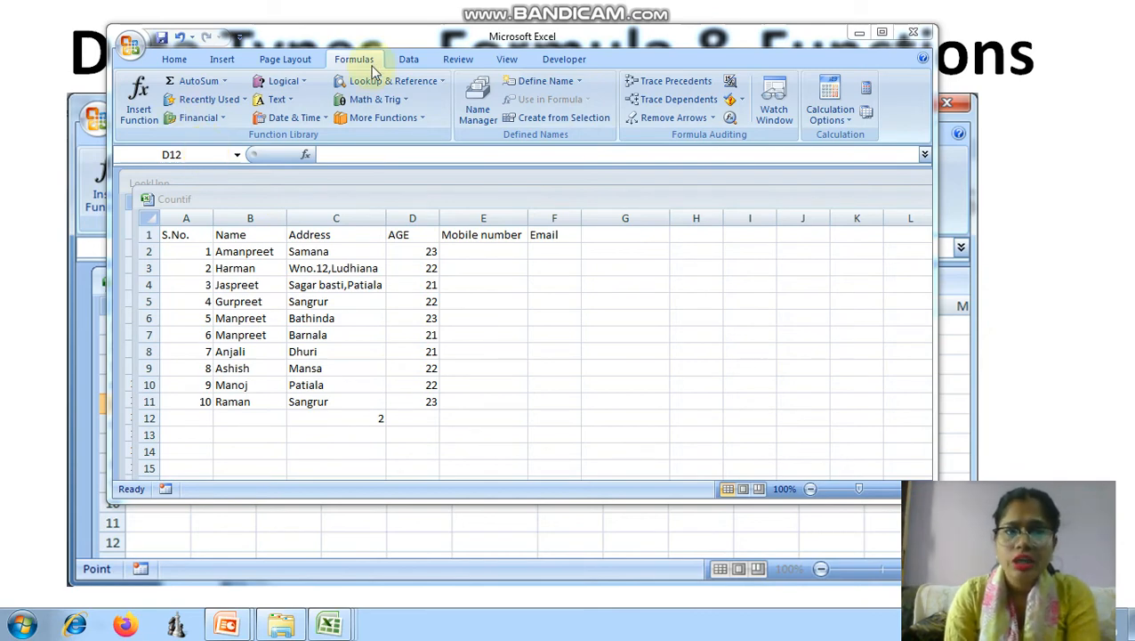
mouse_move(266, 40)
mouse_down()
mouse_move(255, 110)
mouse_move(283, 50)
mouse_up()
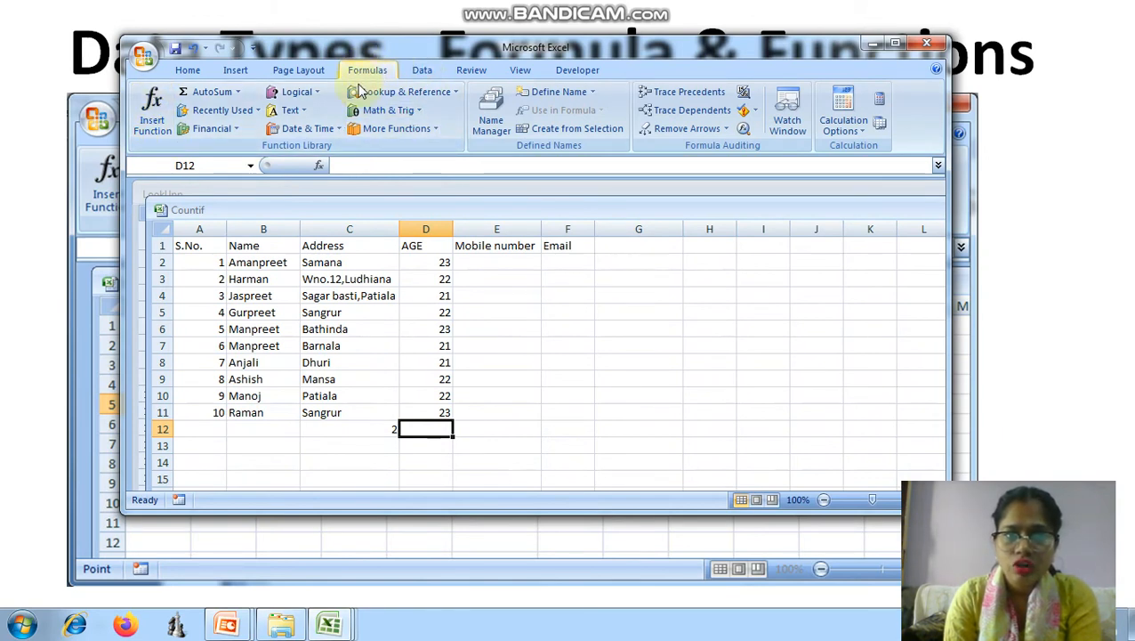
click(238, 92)
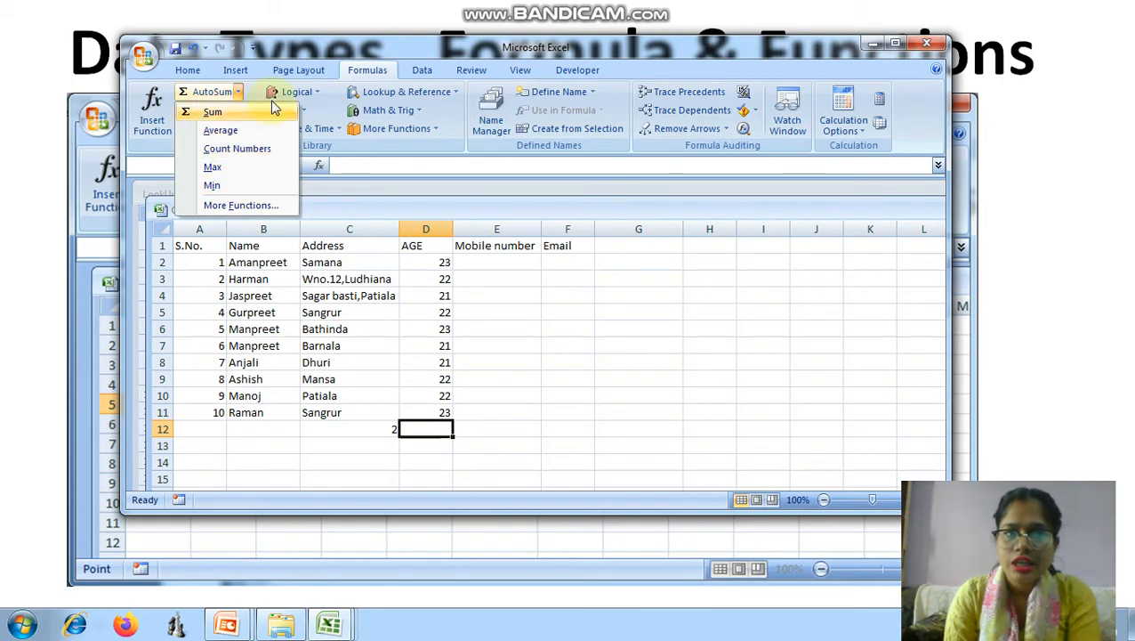
click(299, 92)
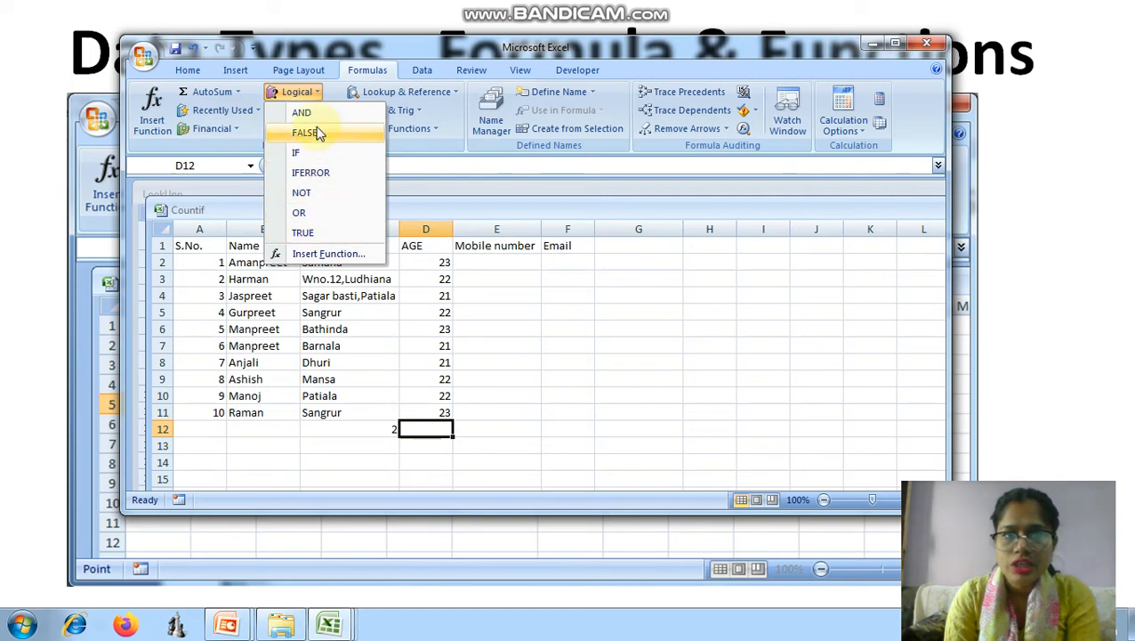
click(214, 129)
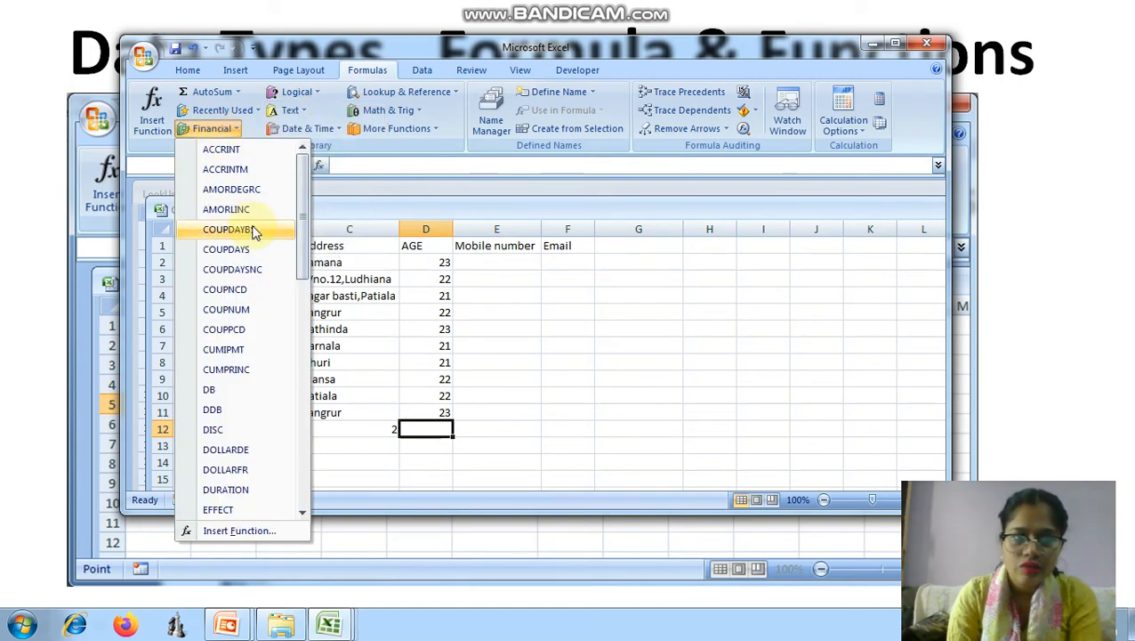
drag(302, 263, 303, 156)
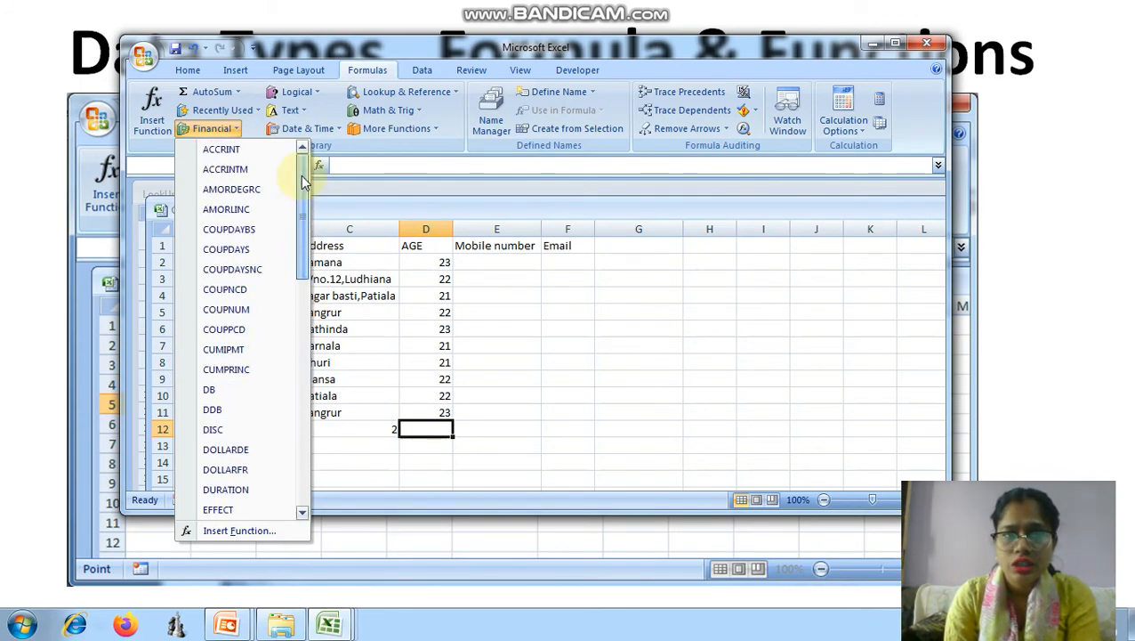
click(235, 131)
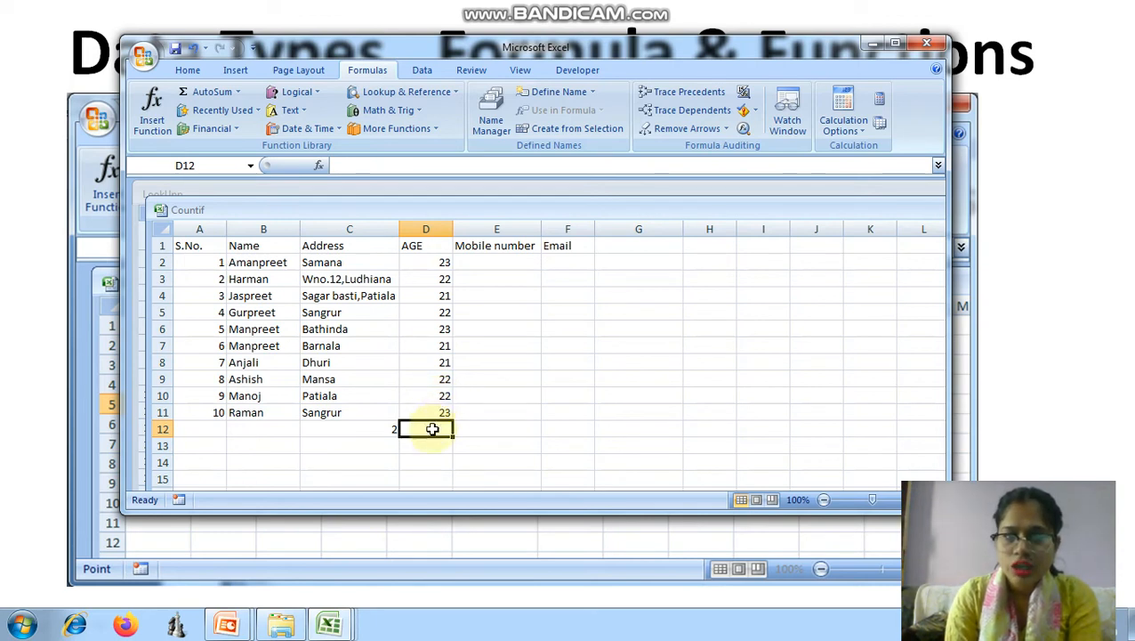
Enter =SUM(D2:D11) in cell D12 to total the AGE column
text(=)
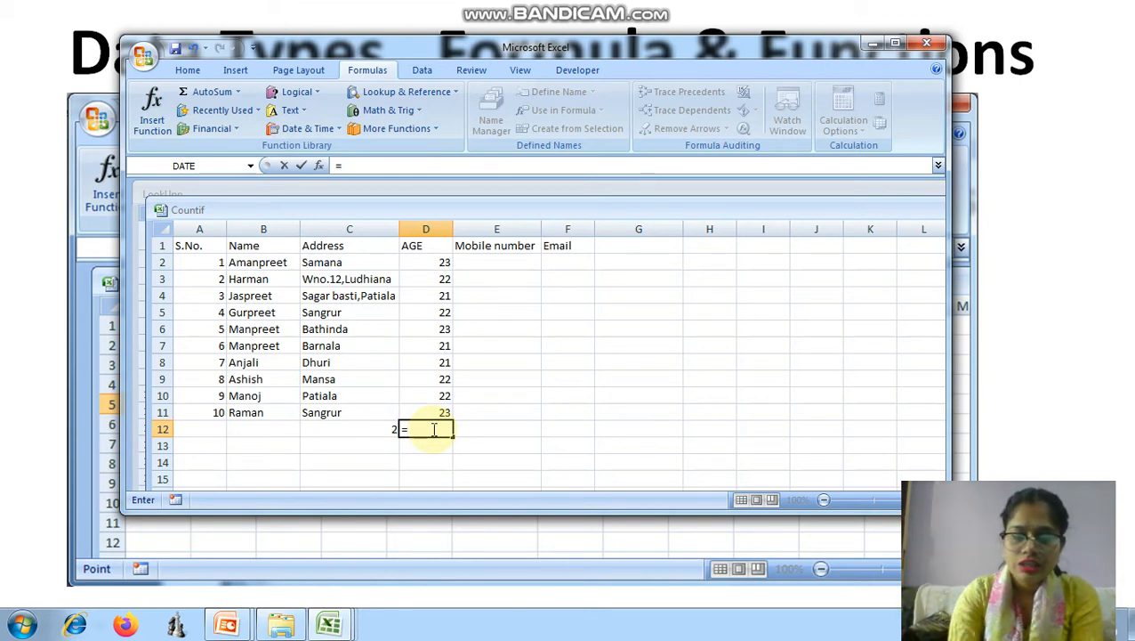
text(su)
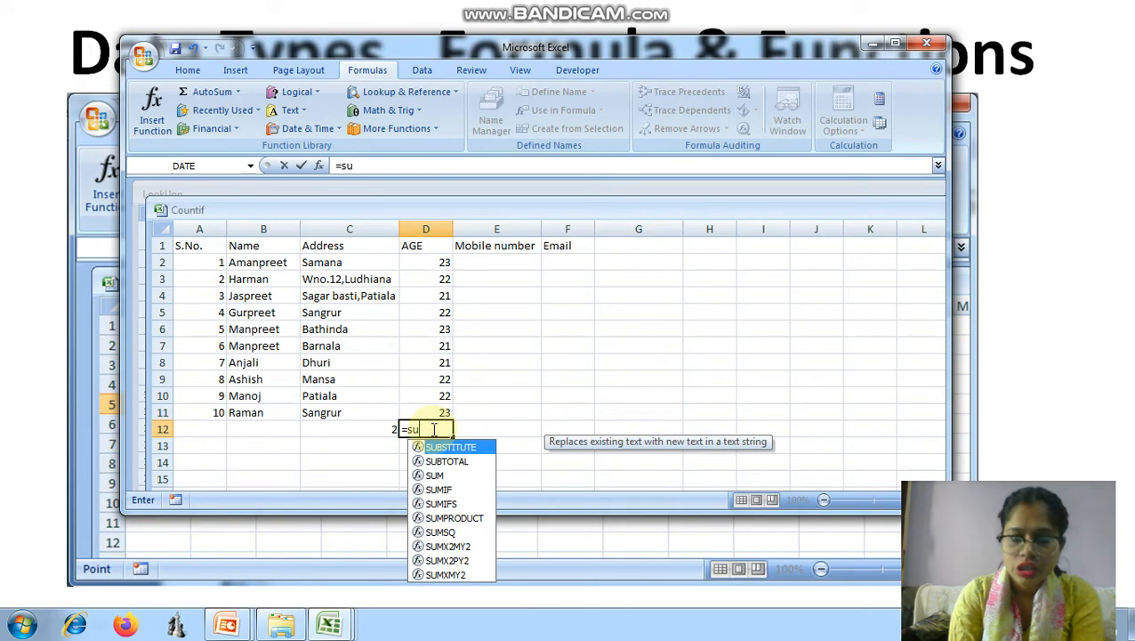
text(m)
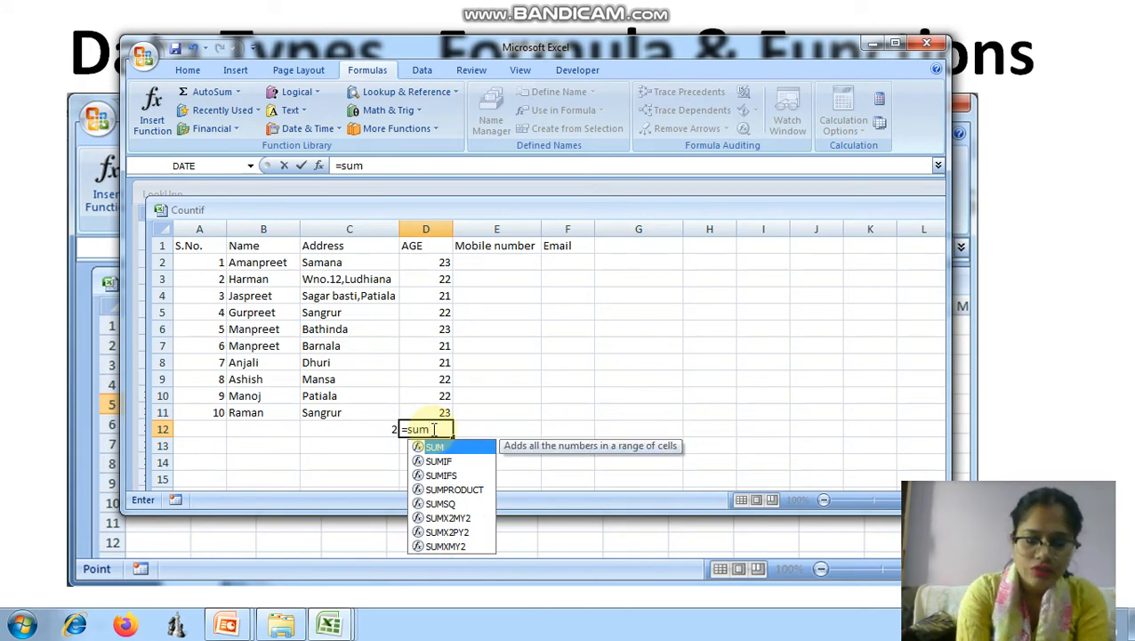
key(Tab)
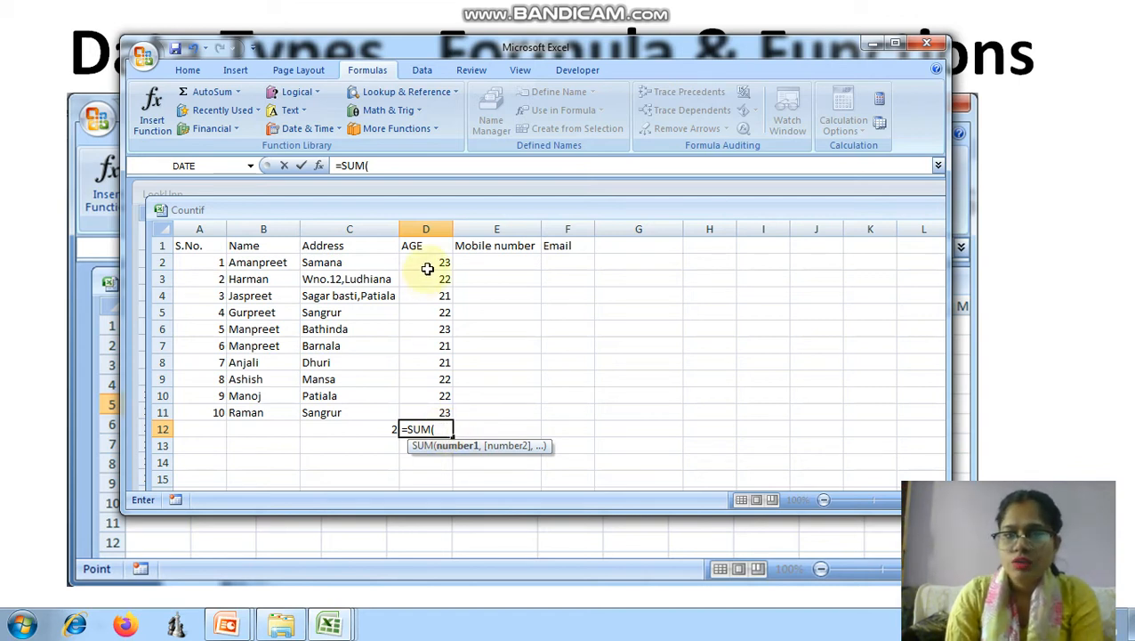
click(428, 264)
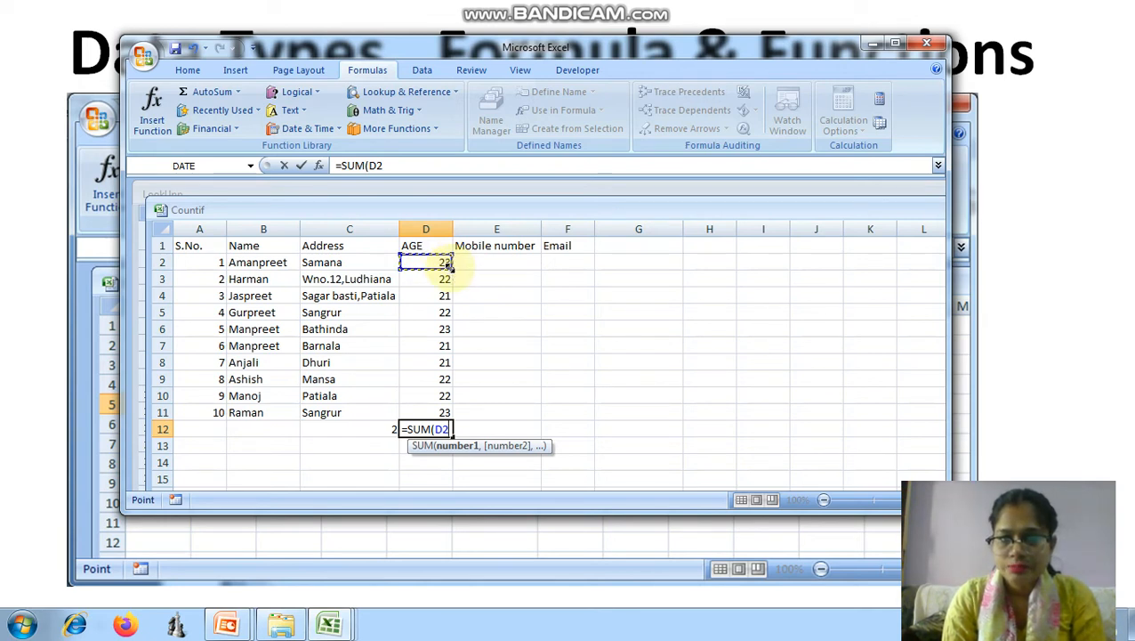
drag(449, 266, 444, 415)
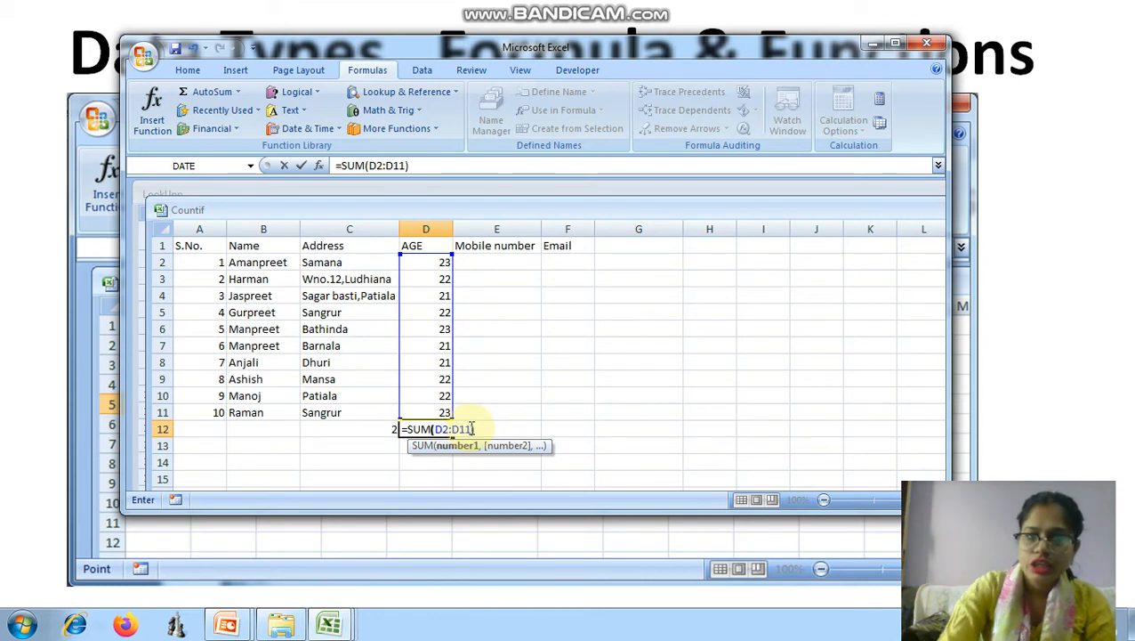
text())
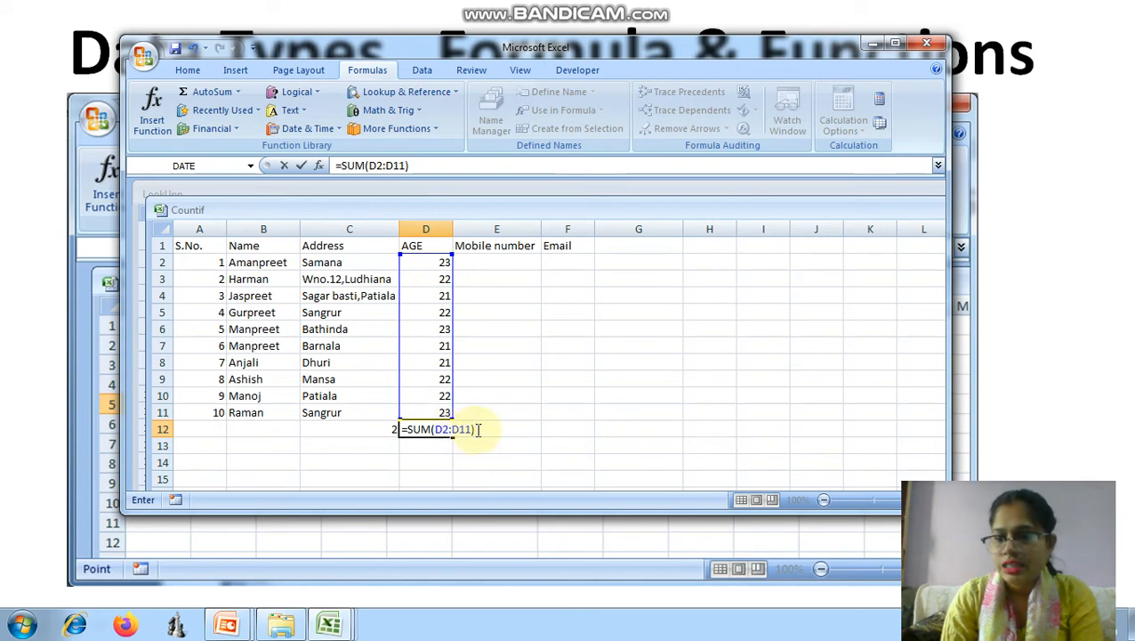
key(Return)
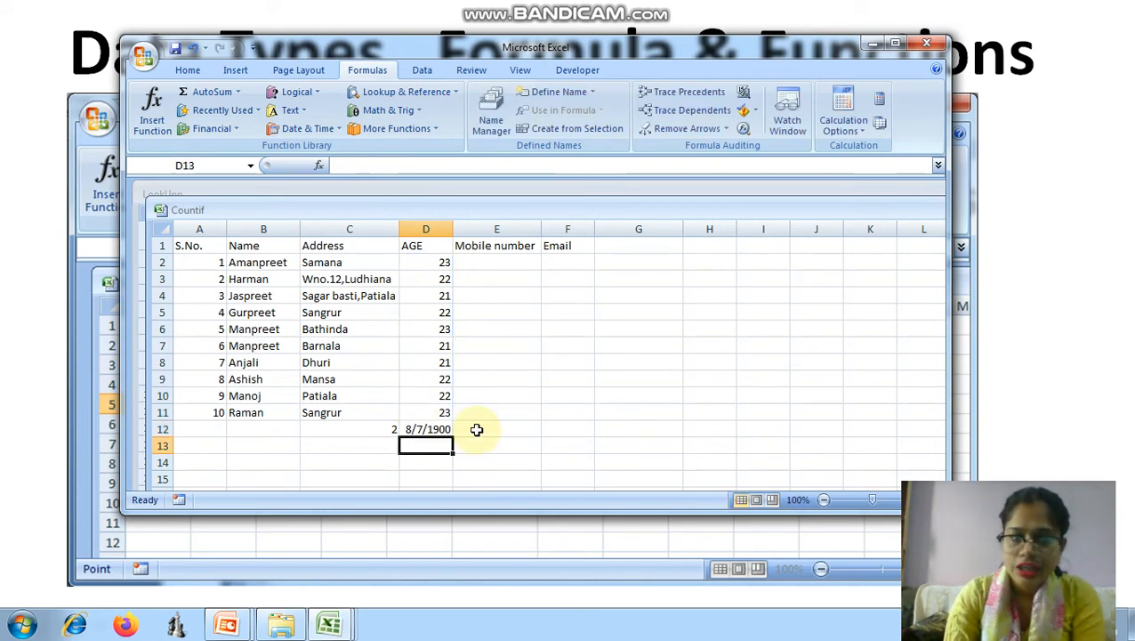
Clear the SUM formula from cell D12
double_click(443, 430)
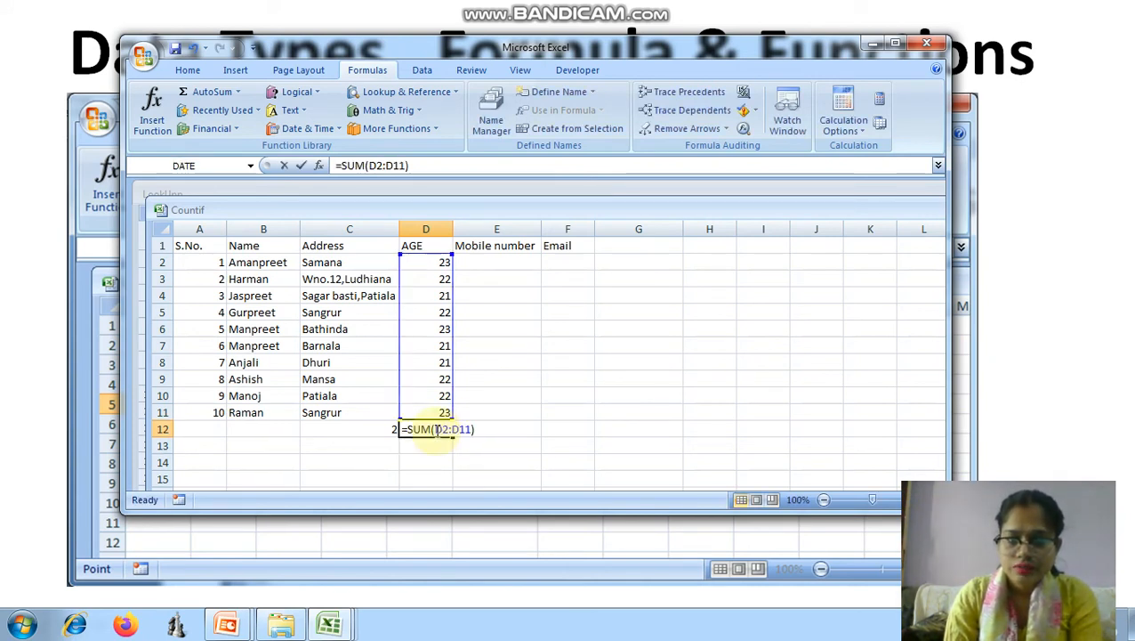
drag(476, 430, 400, 429)
key(Delete)
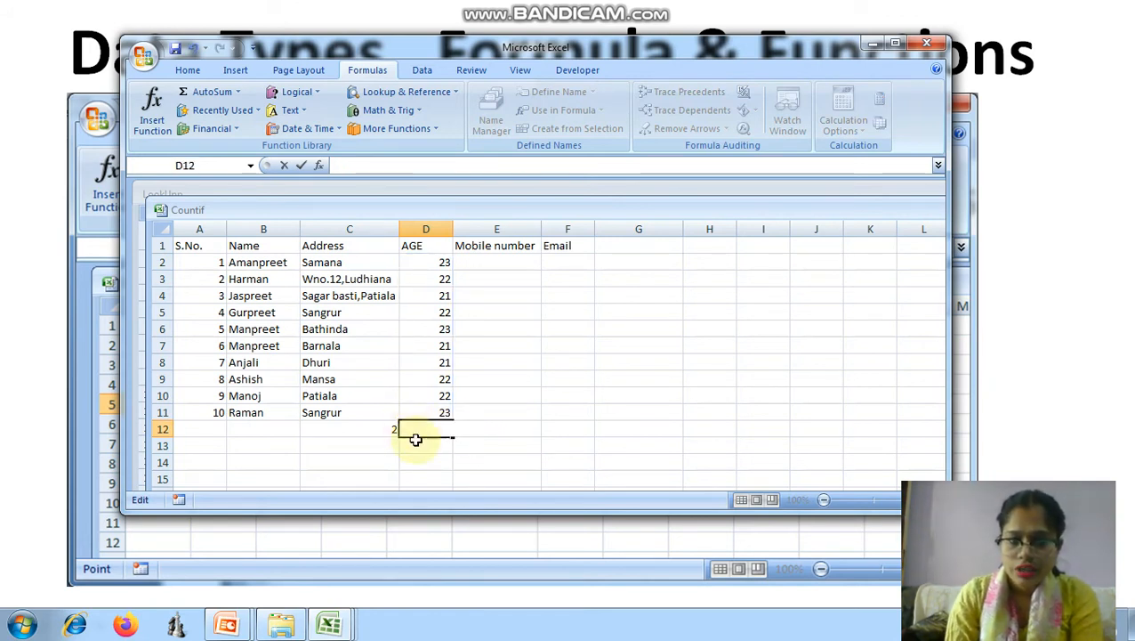
key(Return)
Total the ages with the formula =SUM(D2:D11) in cell D13
text(=)
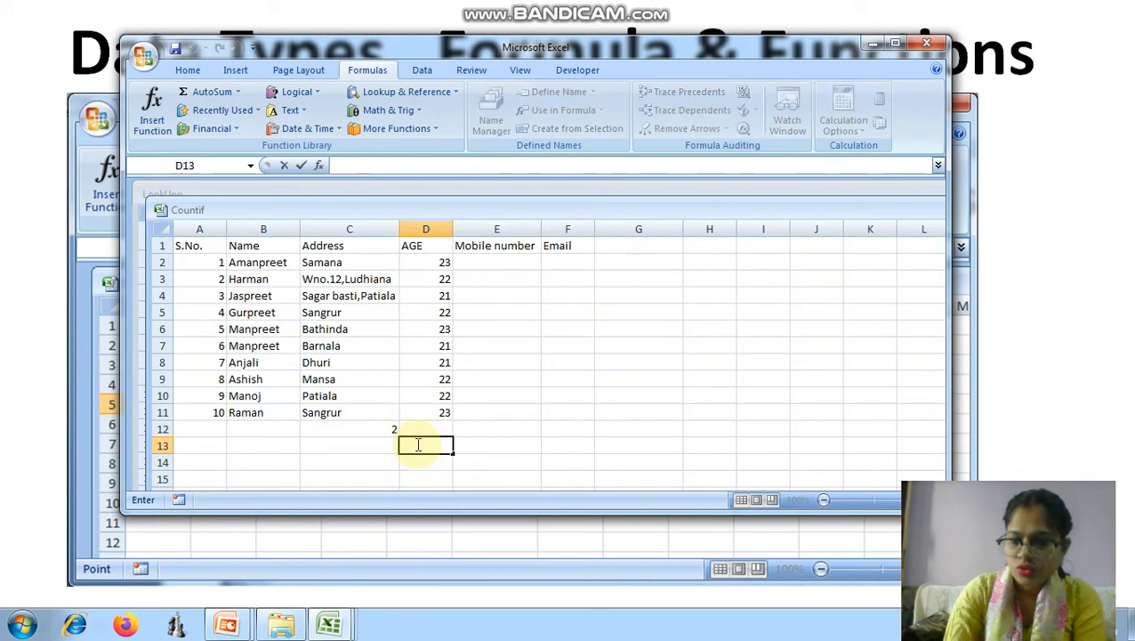
text(sum)
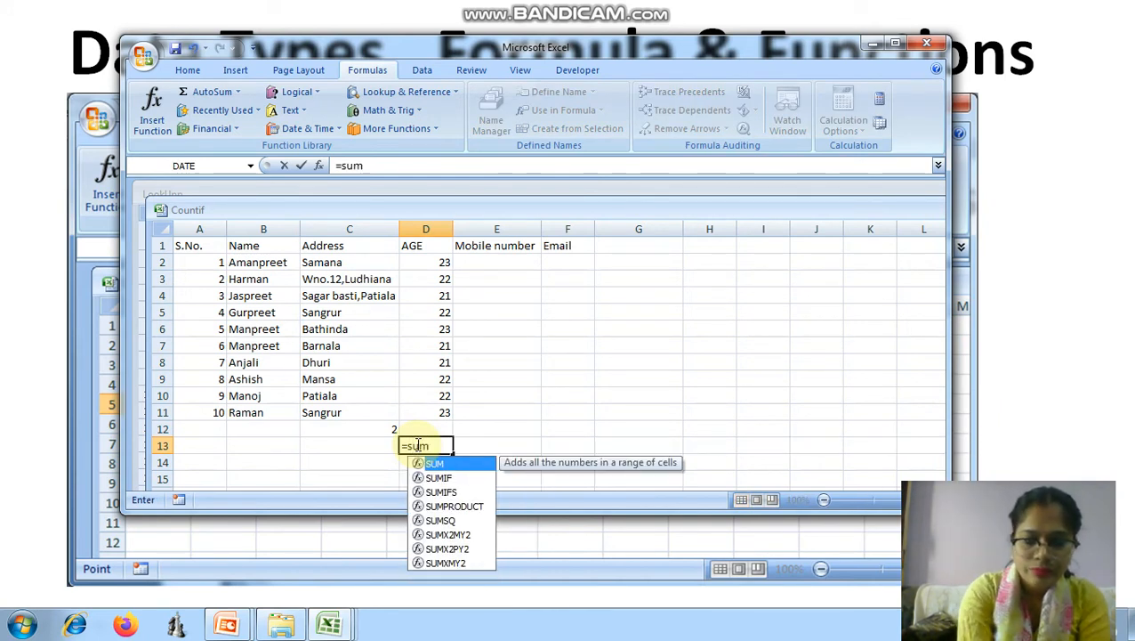
key(Tab)
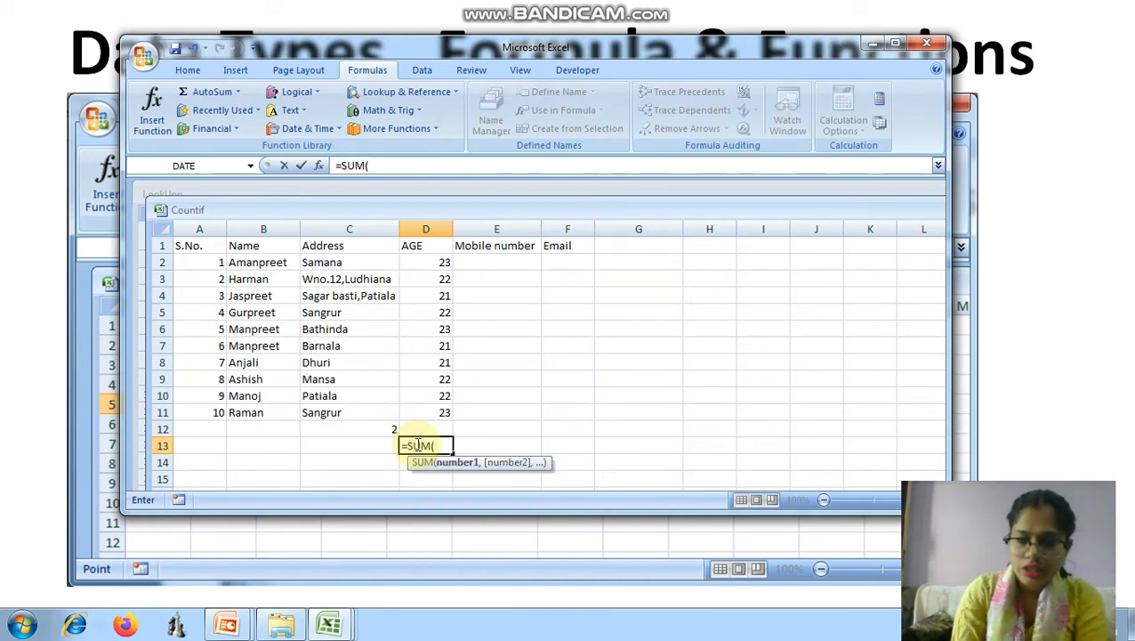
click(445, 264)
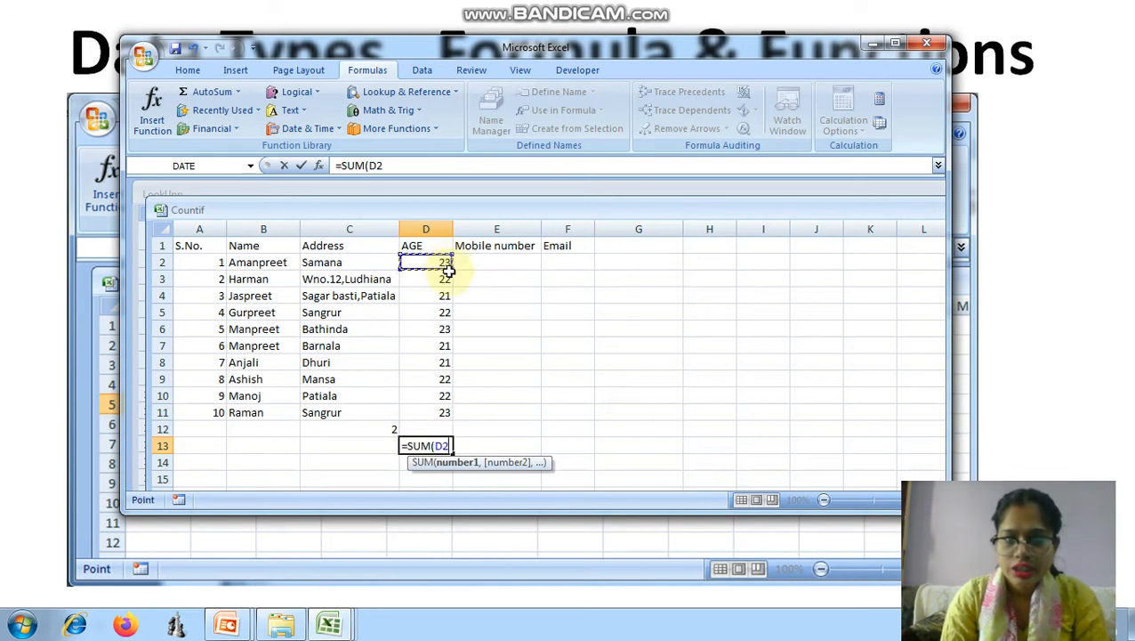
drag(446, 263, 446, 415)
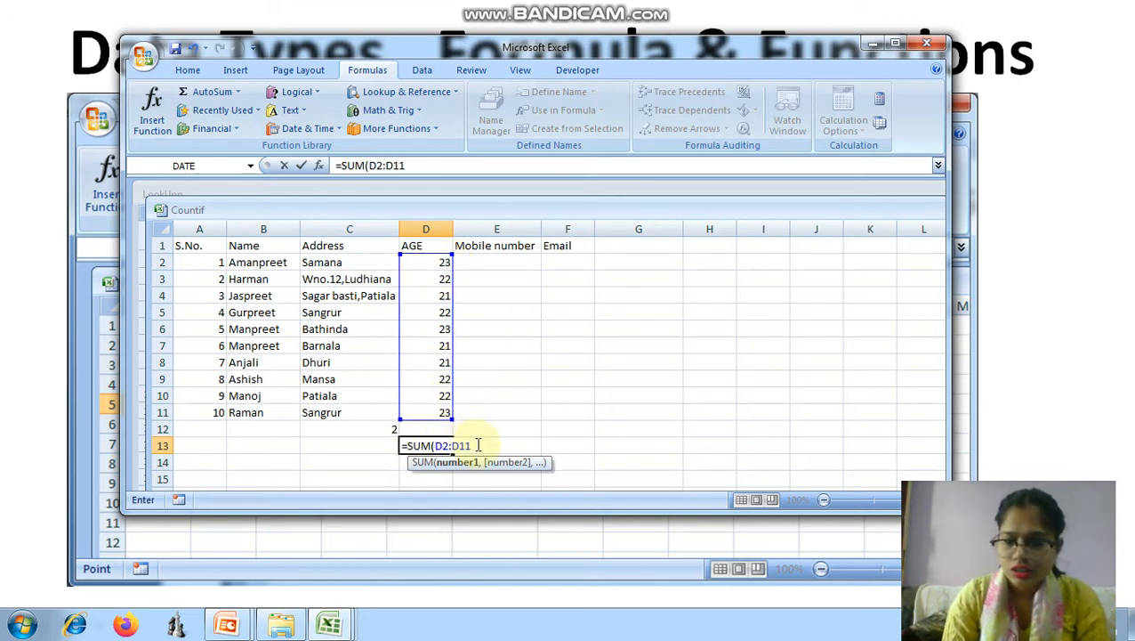
text())
key(Return)
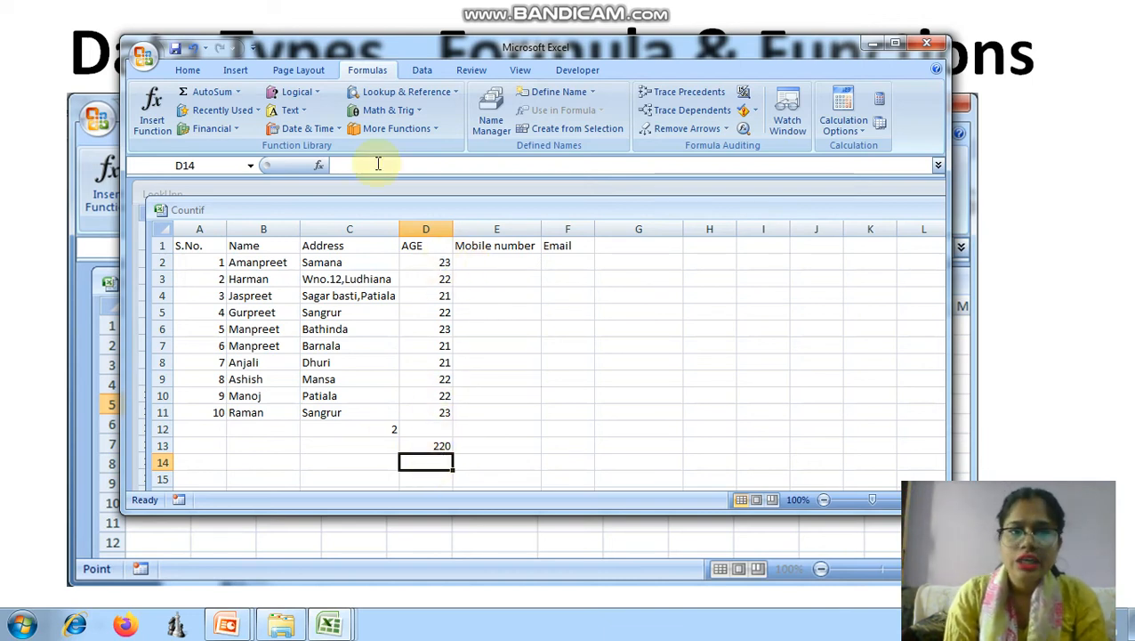
Insert an AutoSum total in cell D14, changing its range to the ages in D2:D11
click(238, 94)
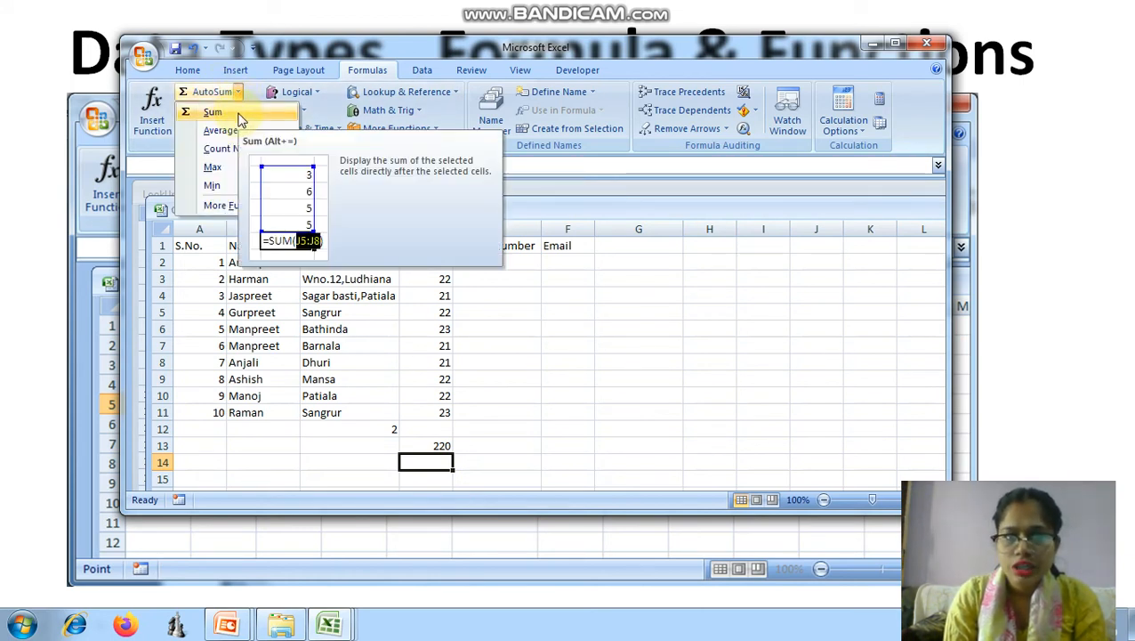
click(238, 116)
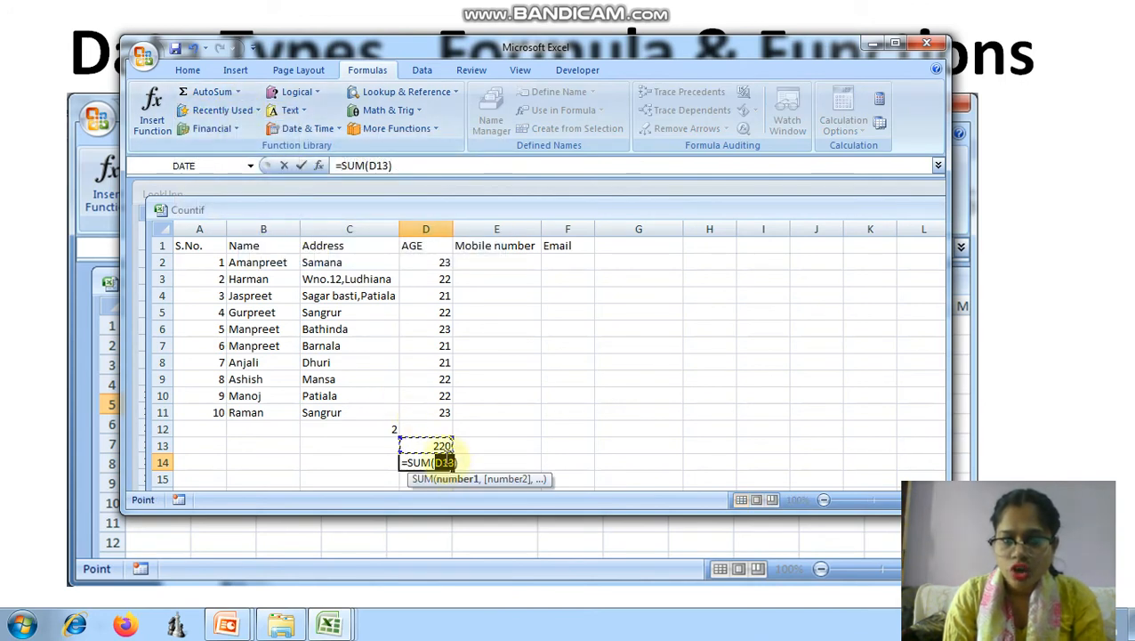
click(446, 264)
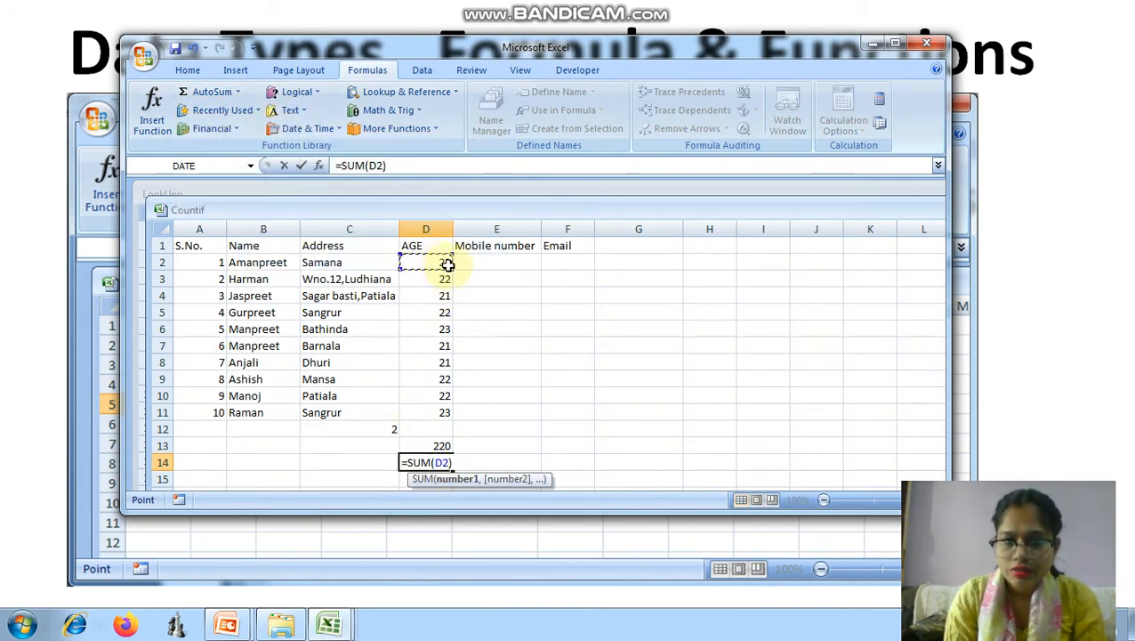
drag(445, 264, 450, 415)
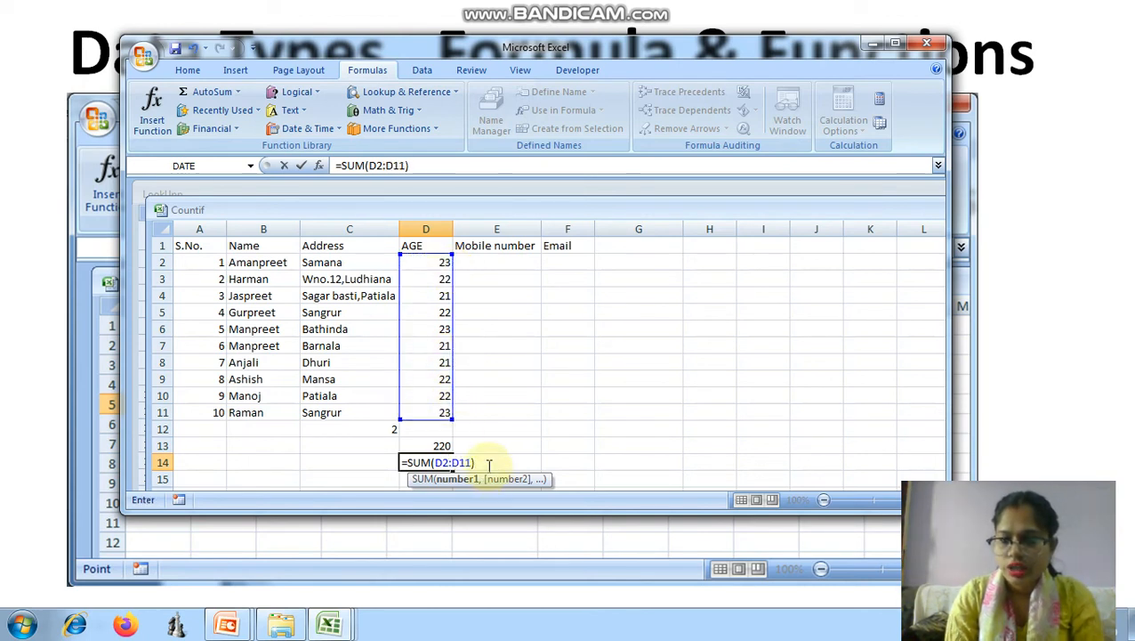
key(Return)
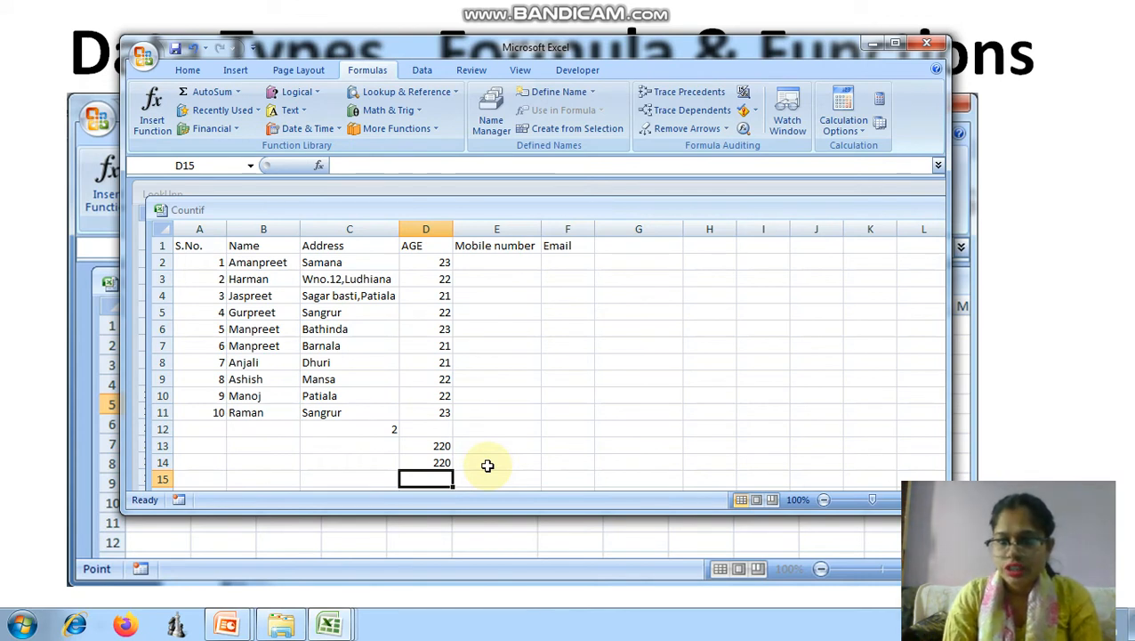
Clear the SUM formula from cell D13
double_click(443, 442)
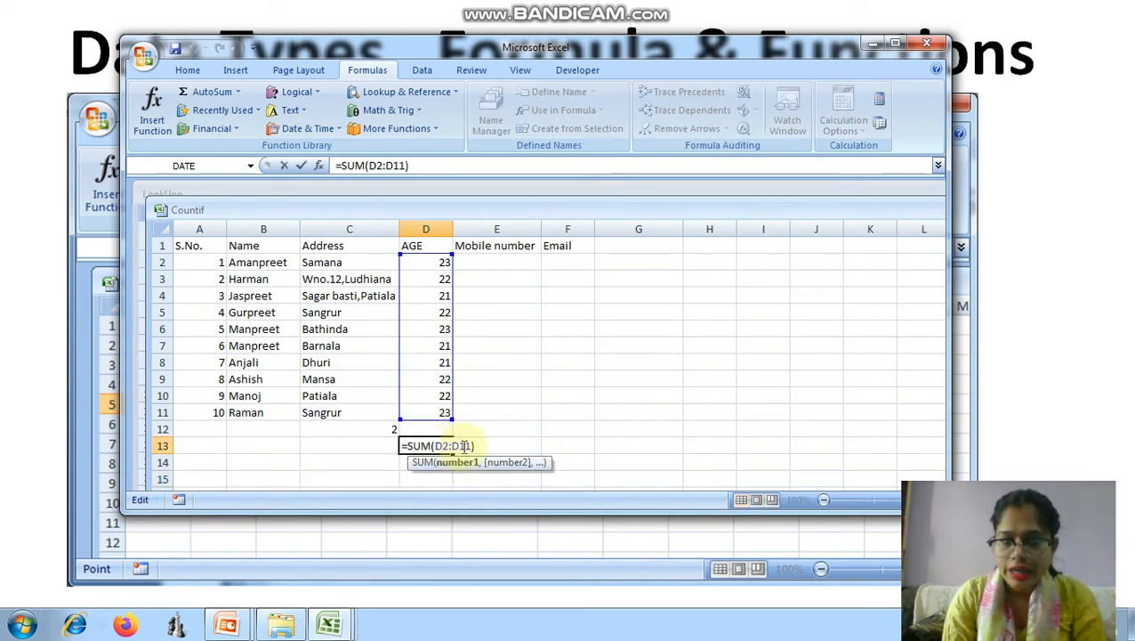
drag(478, 446, 402, 445)
key(BackSpace)
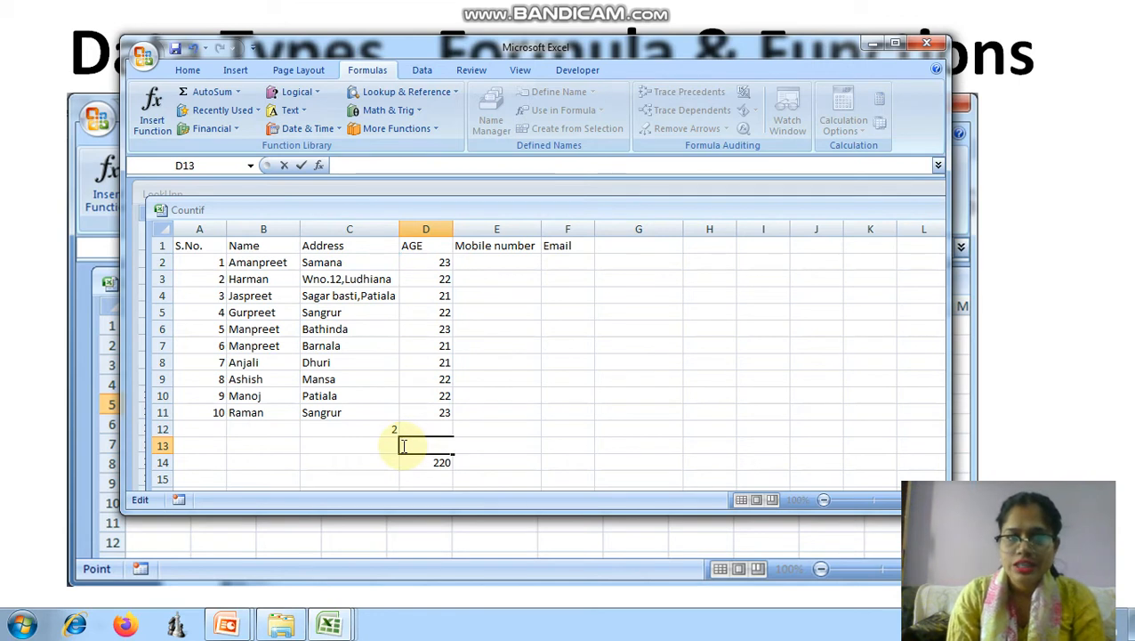
click(238, 92)
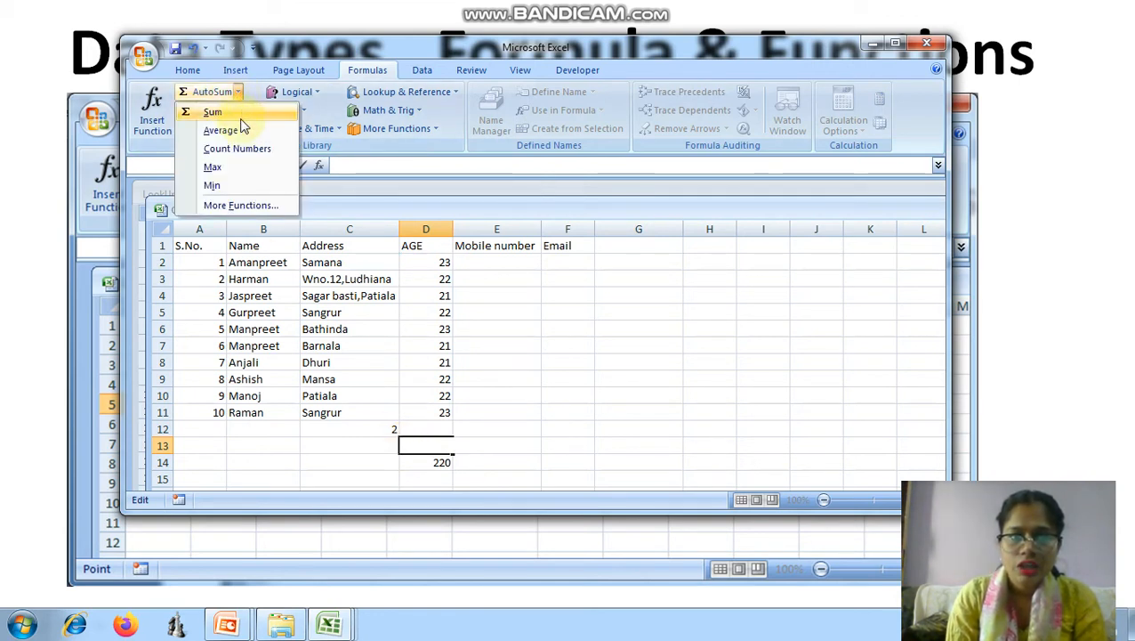
click(428, 424)
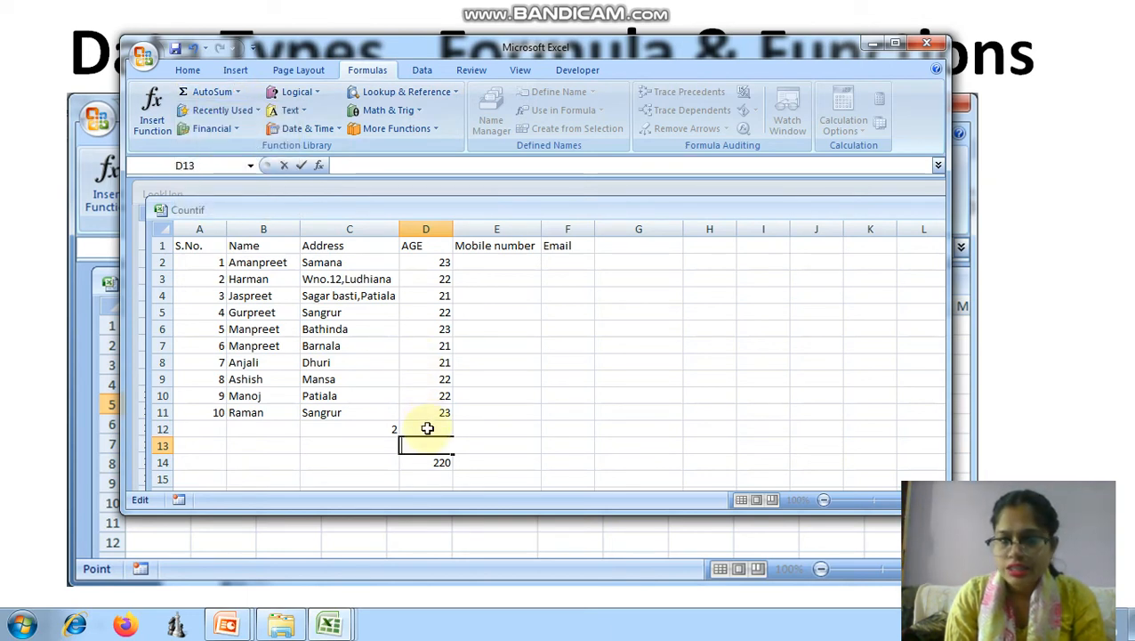
click(428, 429)
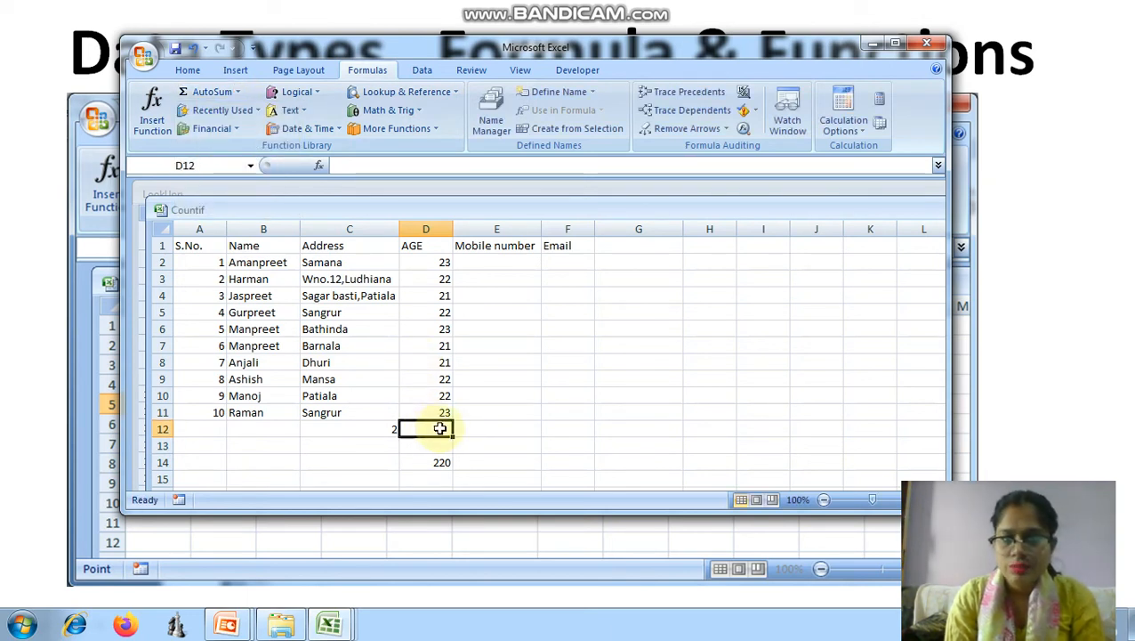
double_click(440, 428)
text(=)
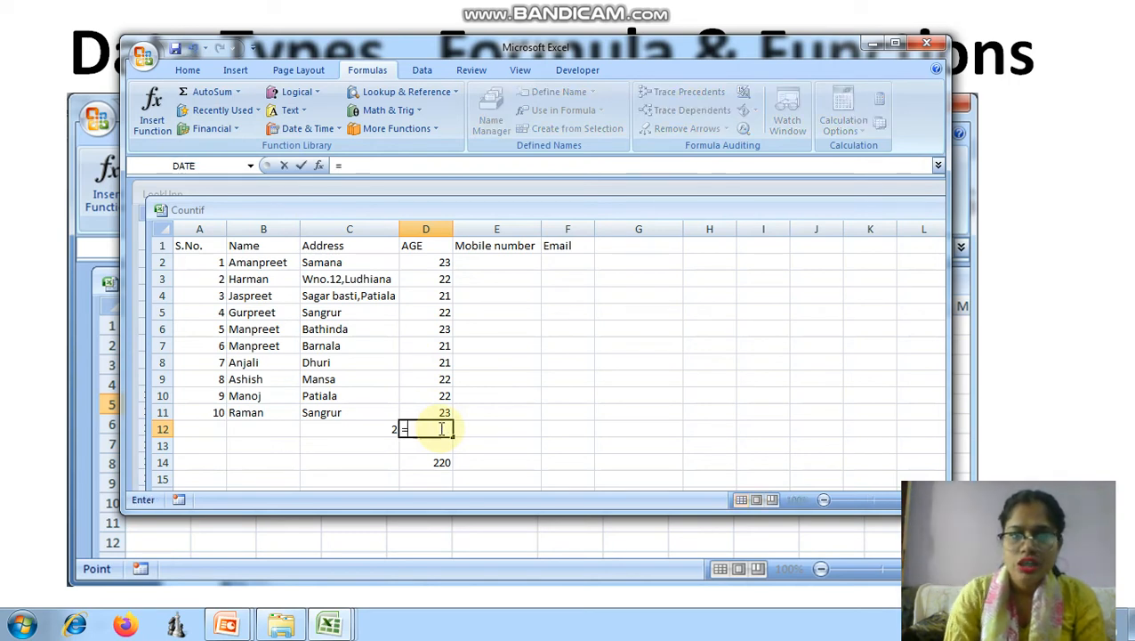
click(237, 92)
click(234, 132)
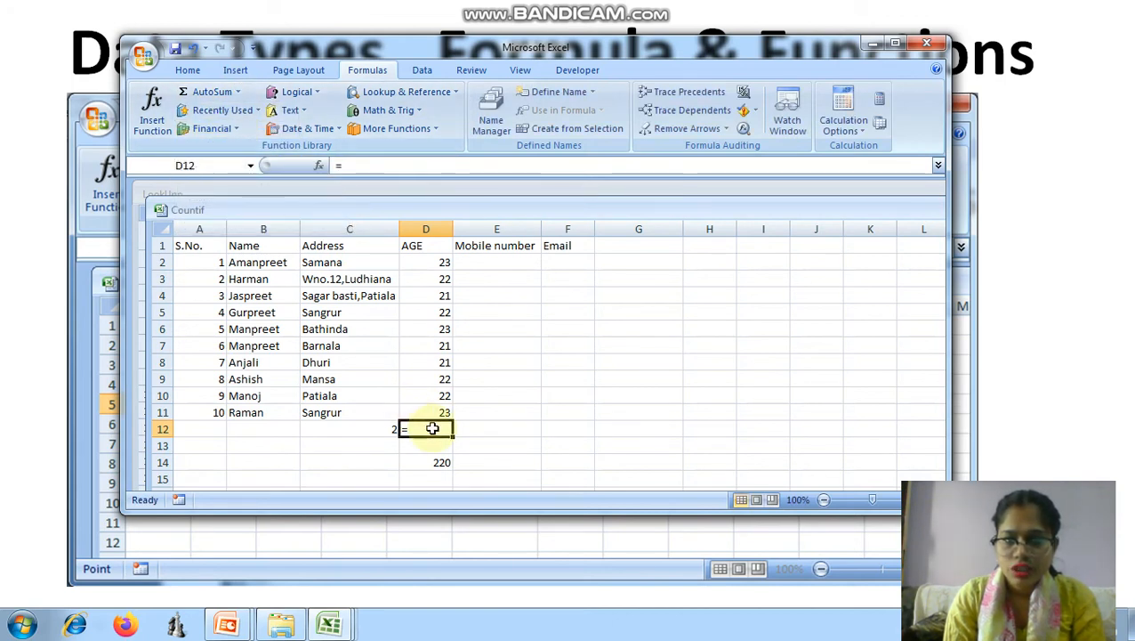
key(BackSpace)
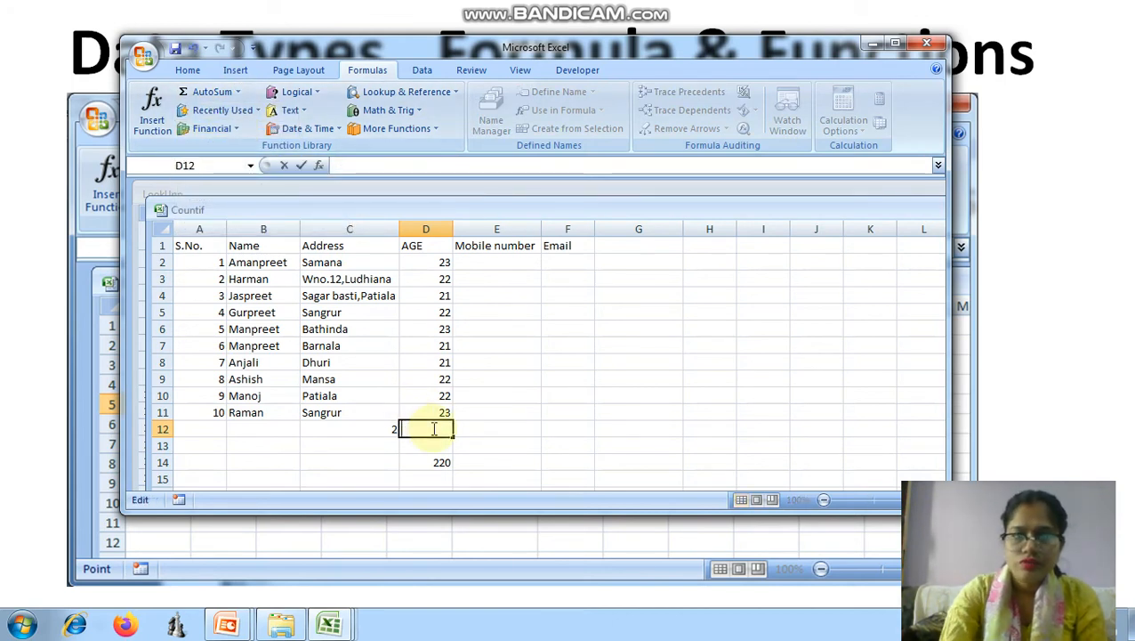
click(238, 93)
click(237, 138)
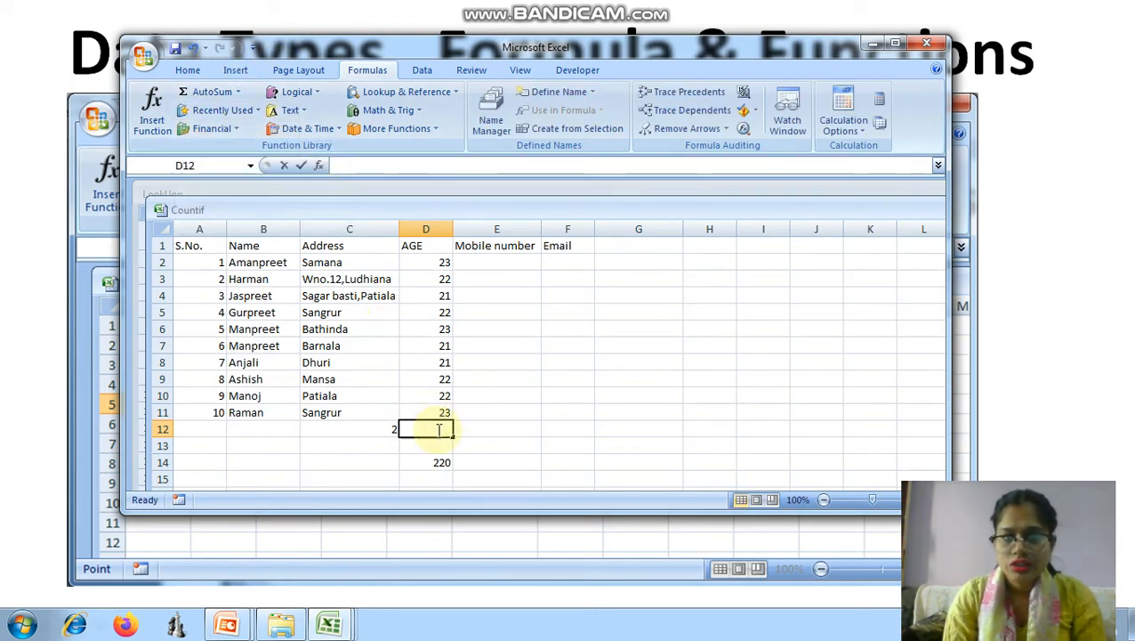
text(=A)
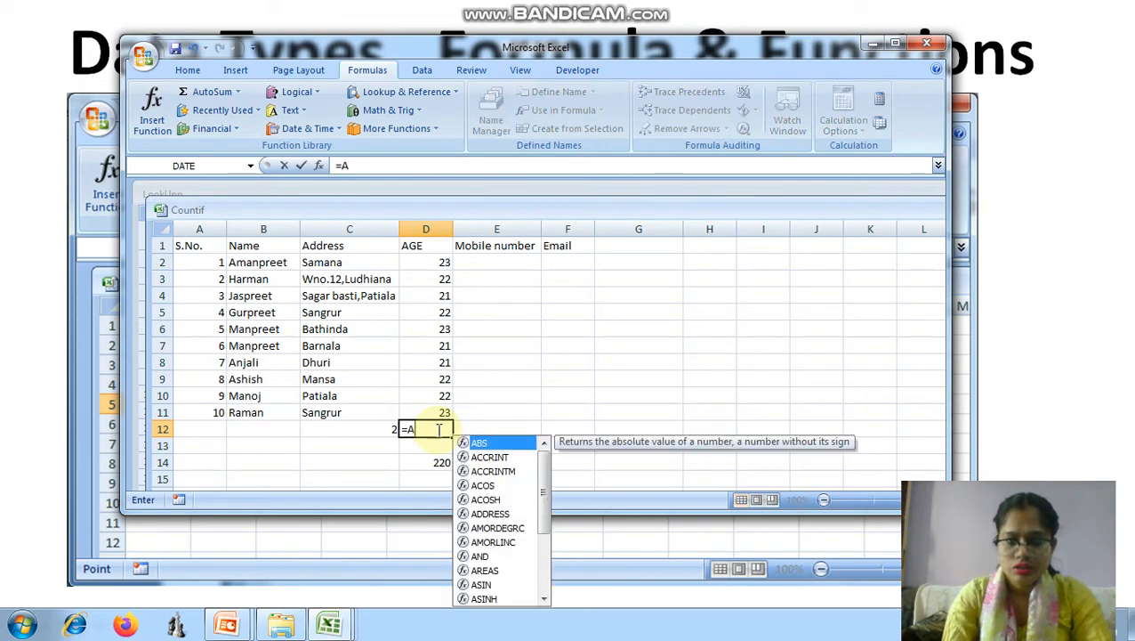
text(ve)
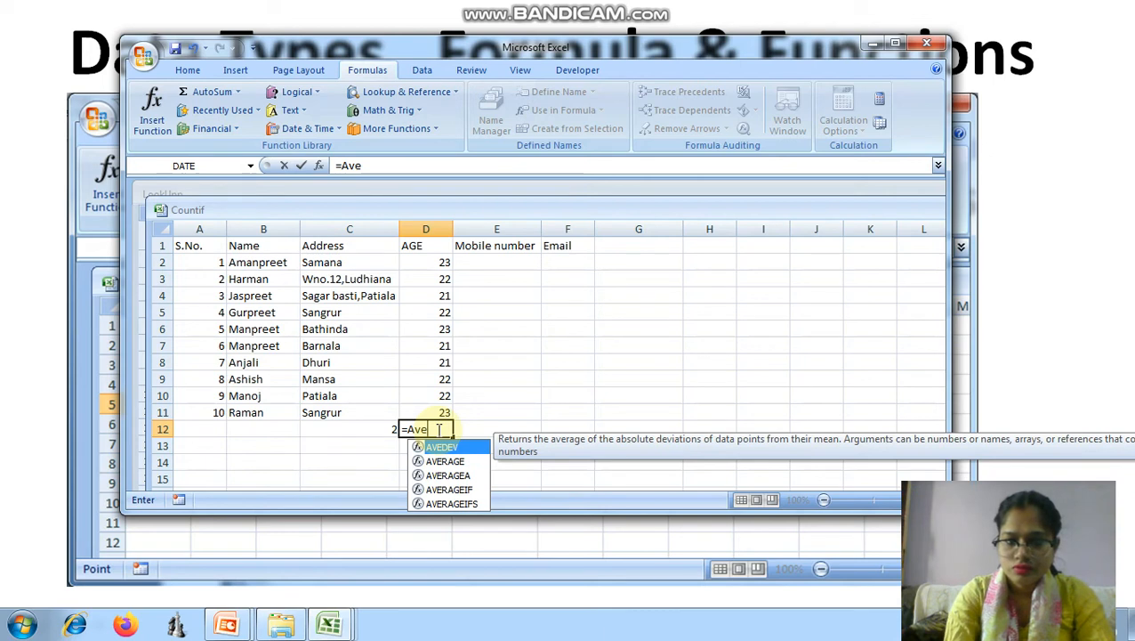
key(BackSpace)
key(BackSpace)
key(BackSpace)
key(BackSpace)
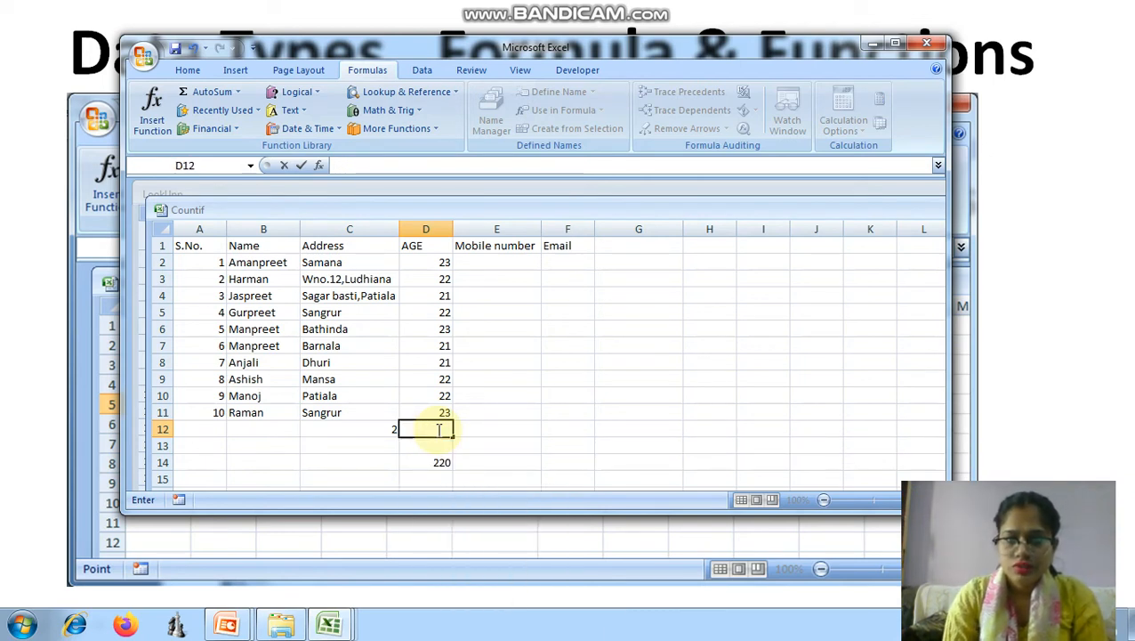
Calculate the average age in cell D13 with the formula =AVERAGE(D2:D11)
click(440, 450)
text(=)
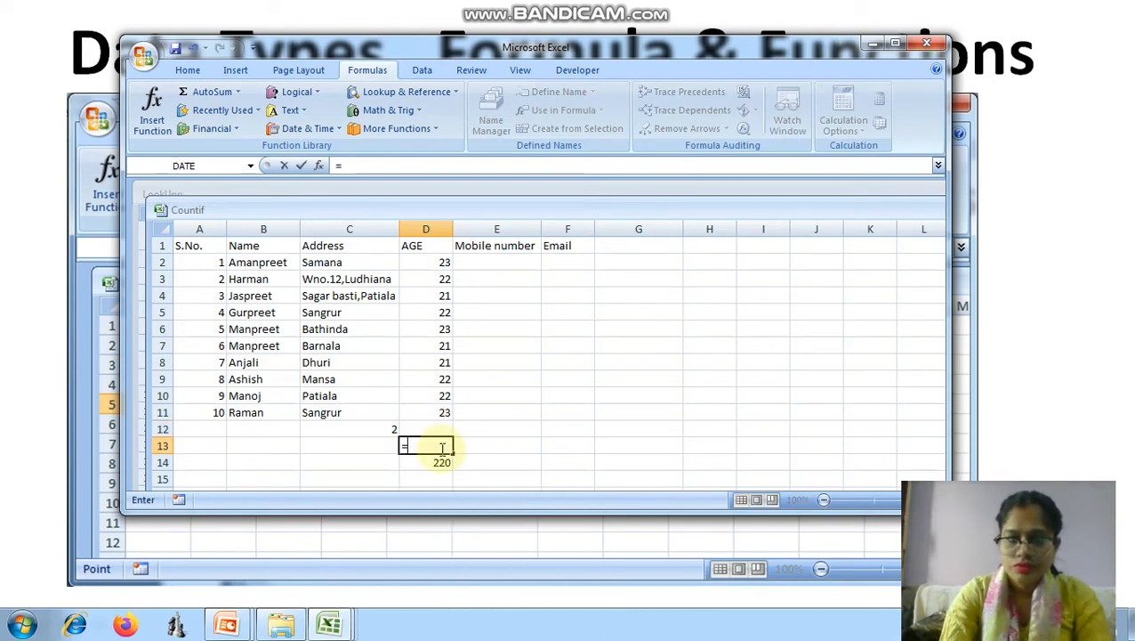
text(Ave)
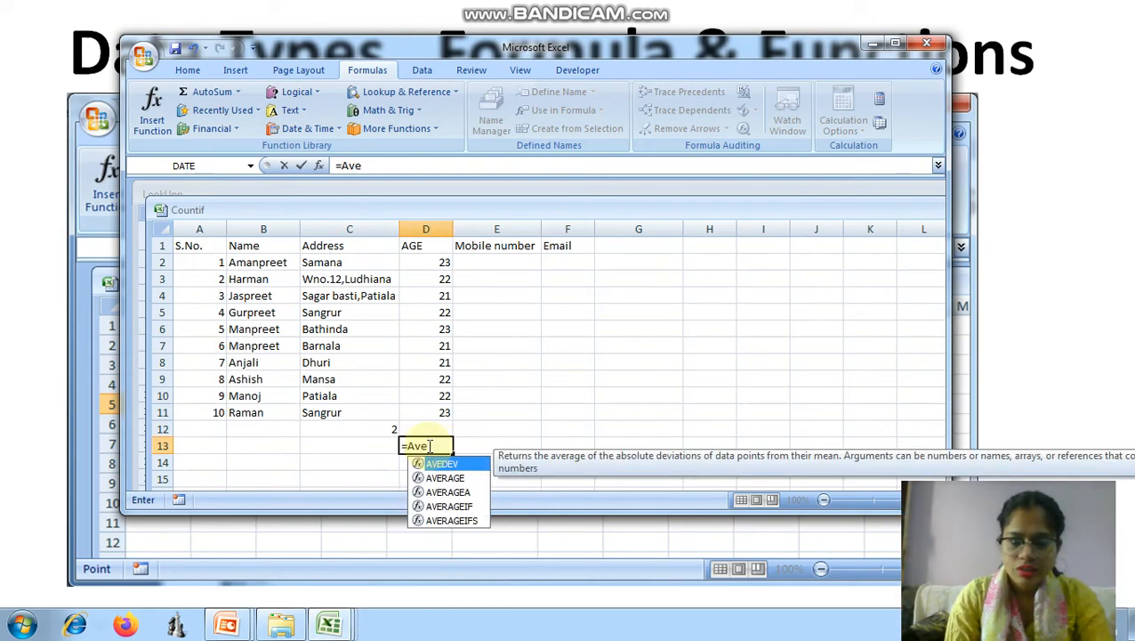
text(ra)
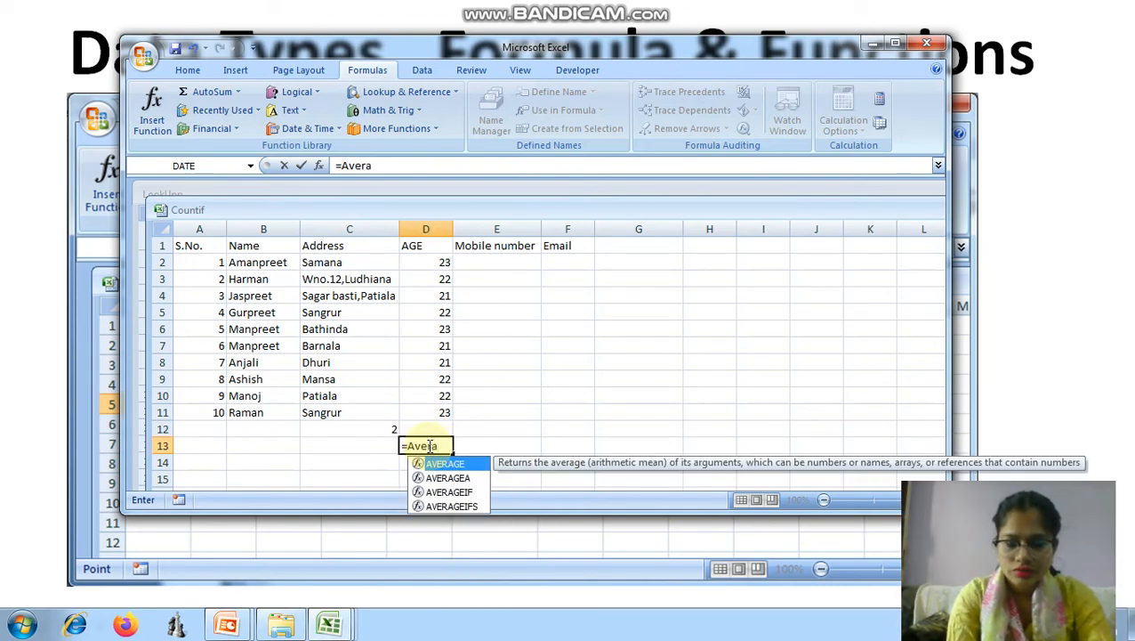
key(Tab)
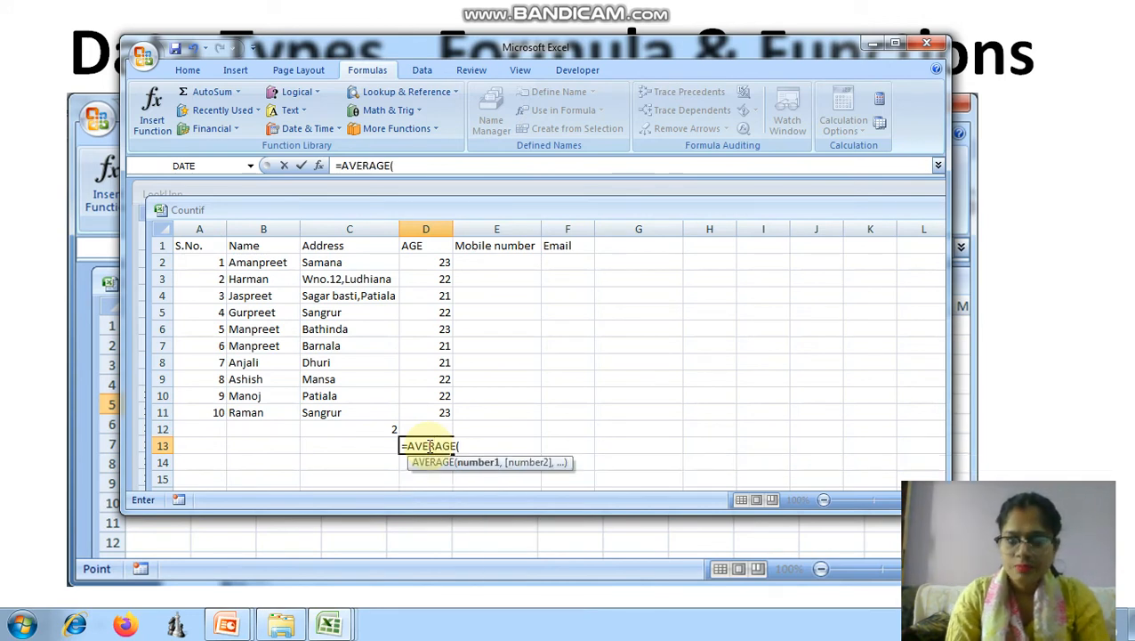
click(439, 262)
drag(447, 267, 451, 424)
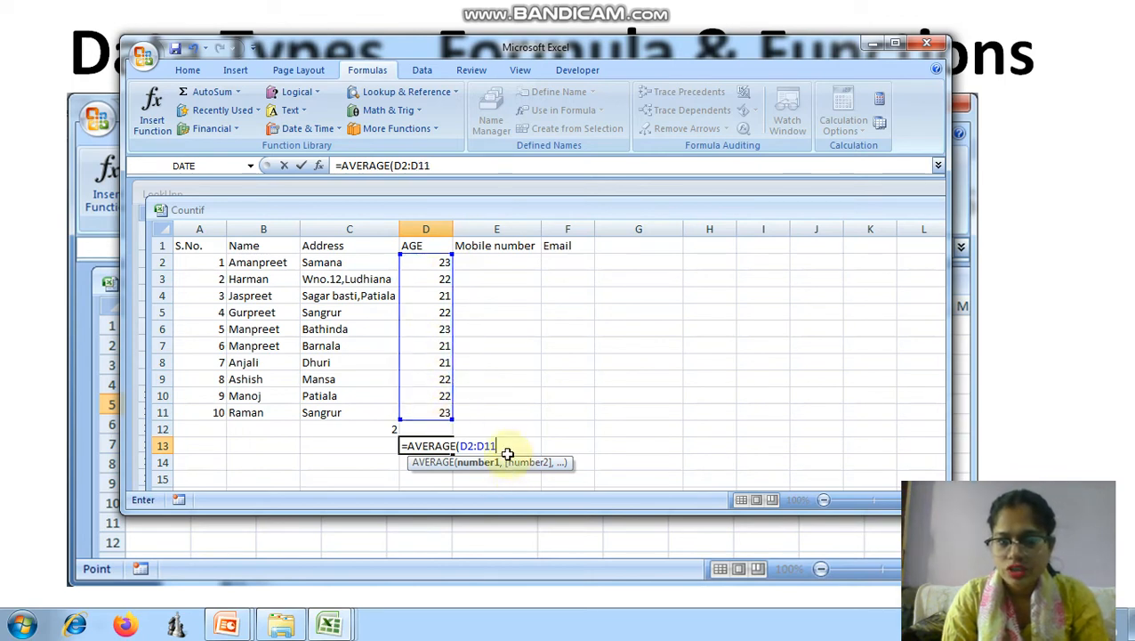
text())
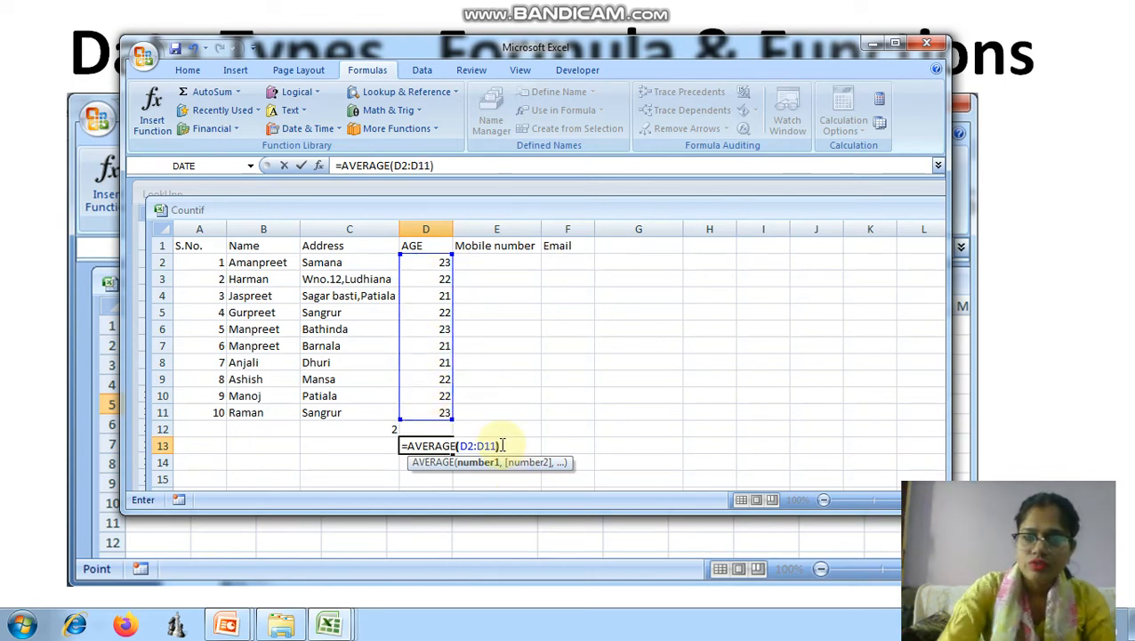
key(Return)
click(440, 445)
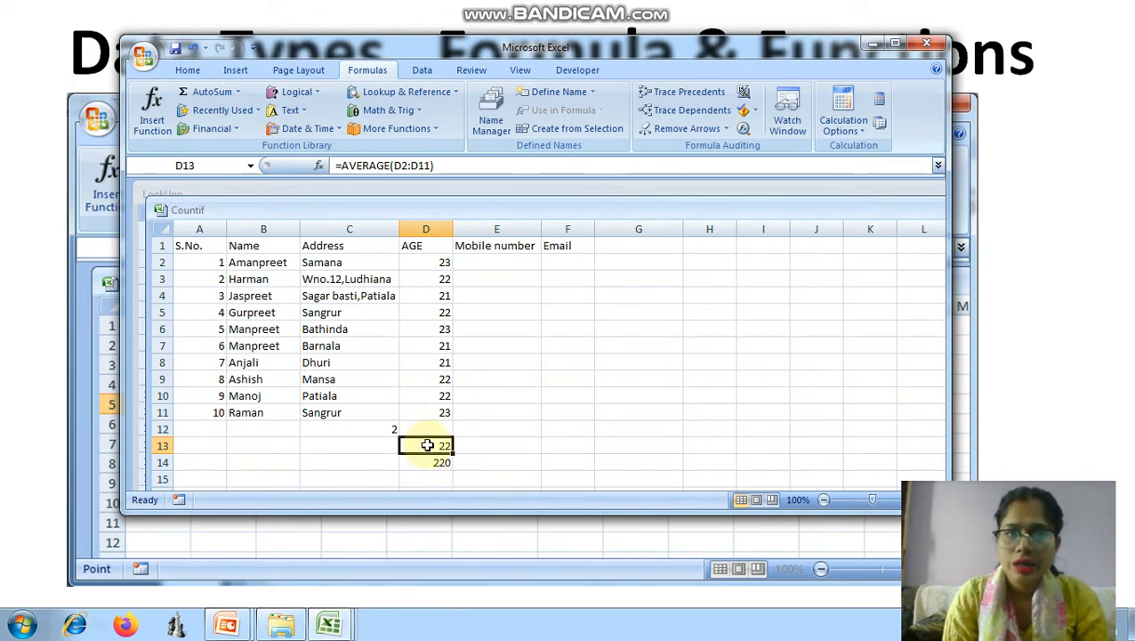
Replace the AVERAGE formula in cell D13 with =MAX(D2:D11) to find the highest age
double_click(427, 445)
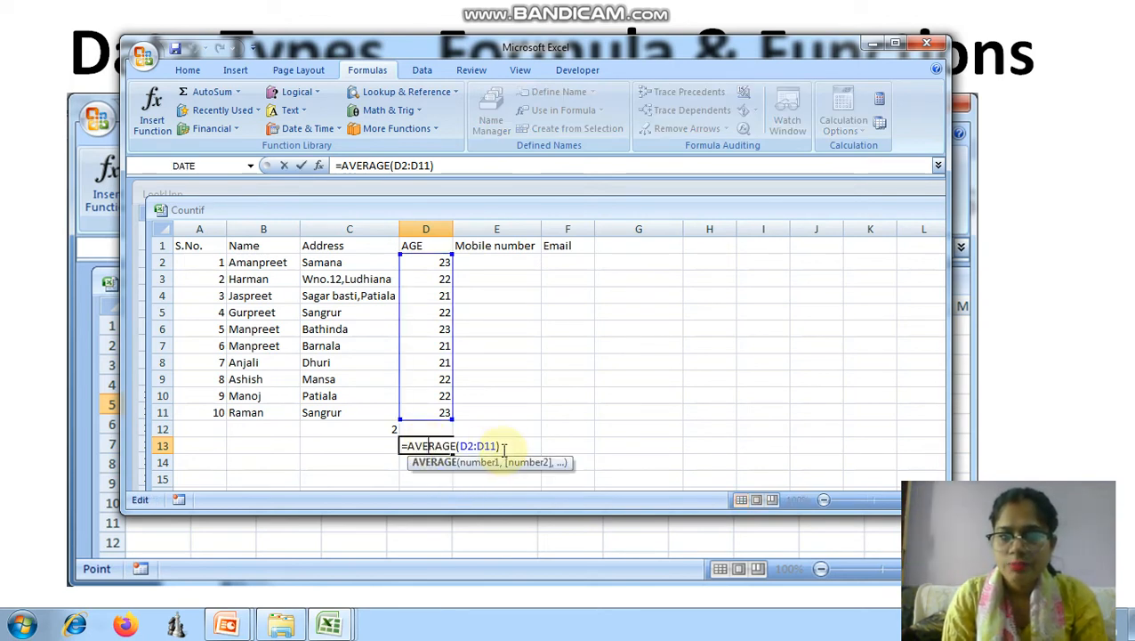
drag(504, 448, 402, 445)
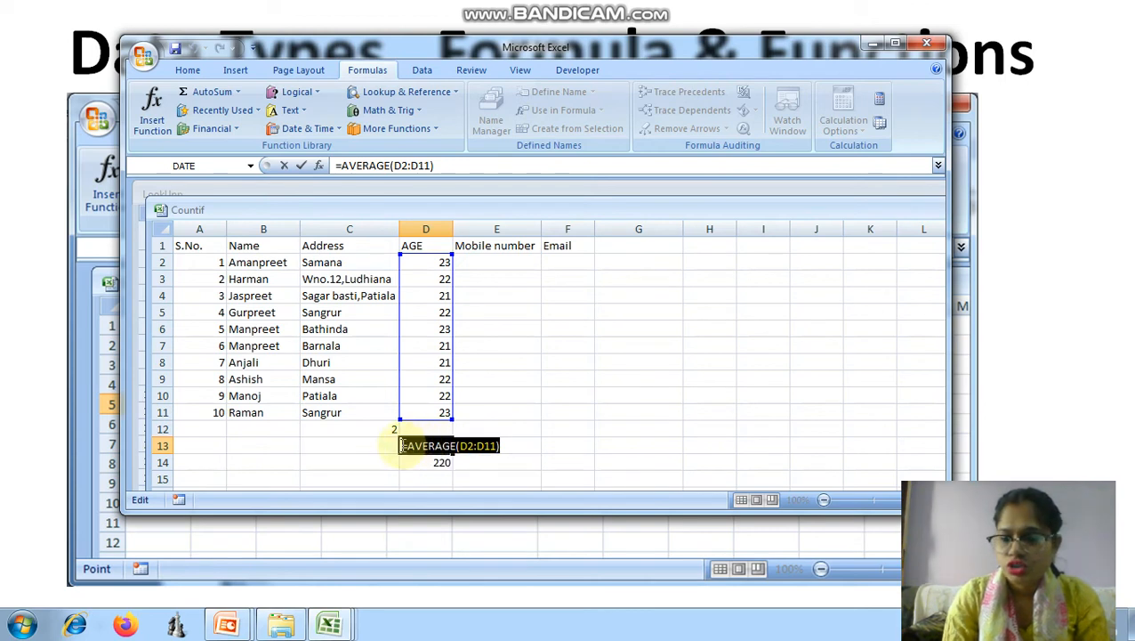
key(Delete)
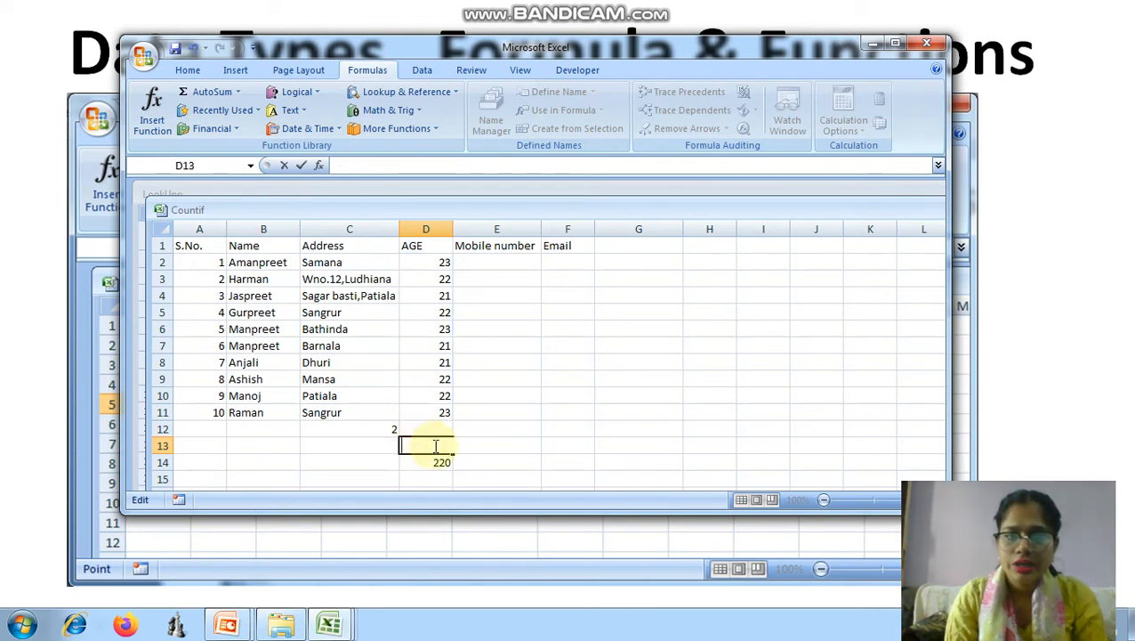
text(=)
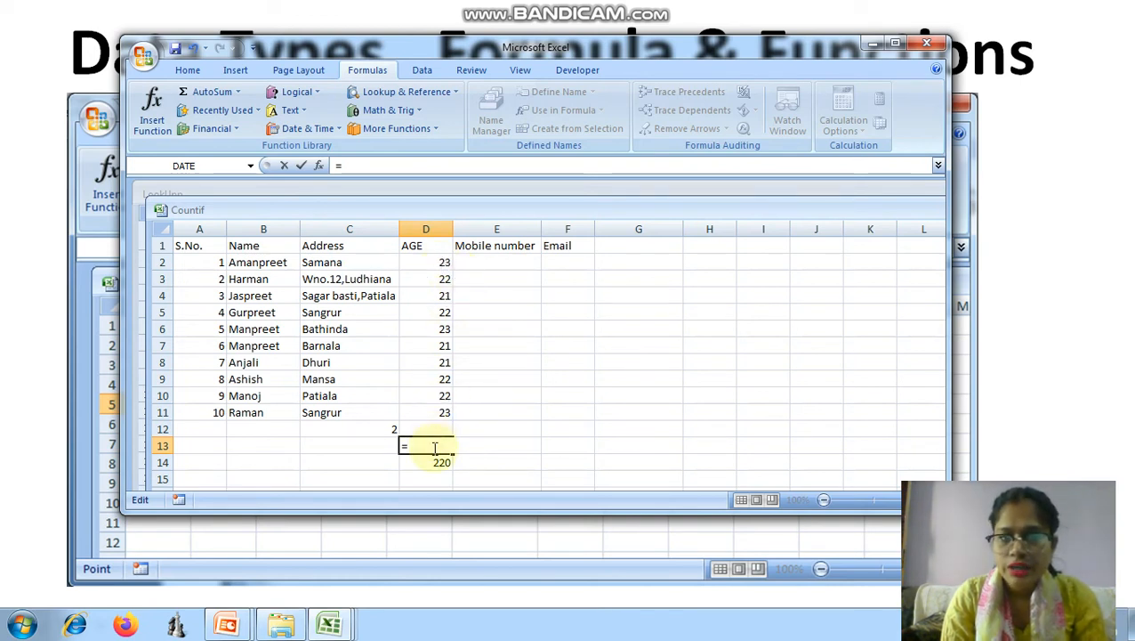
text(Ma)
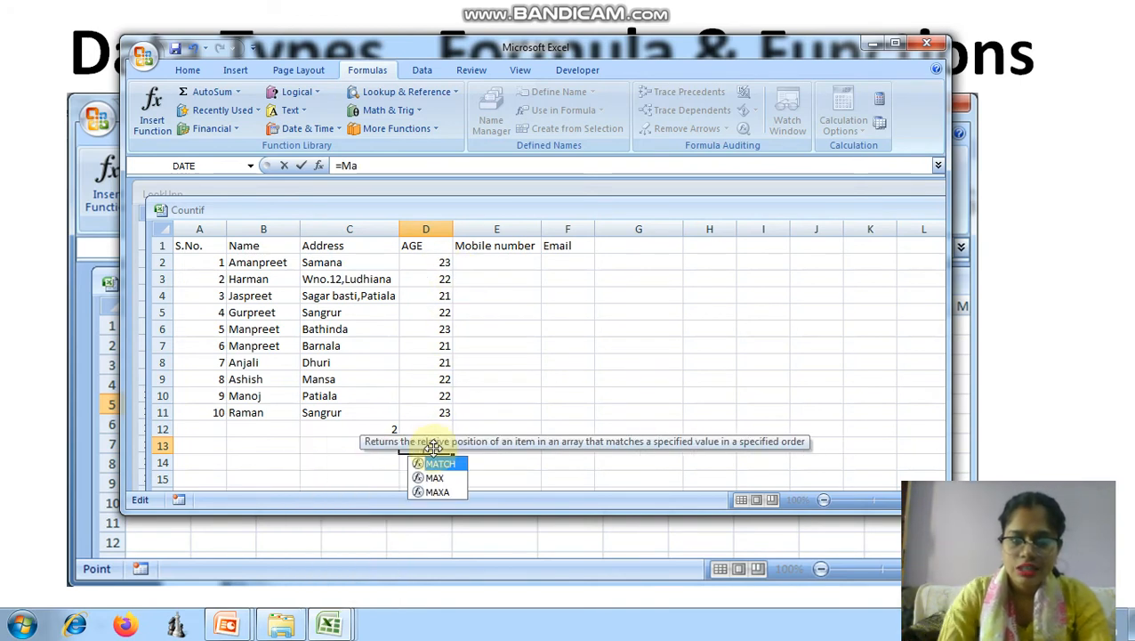
text(x)
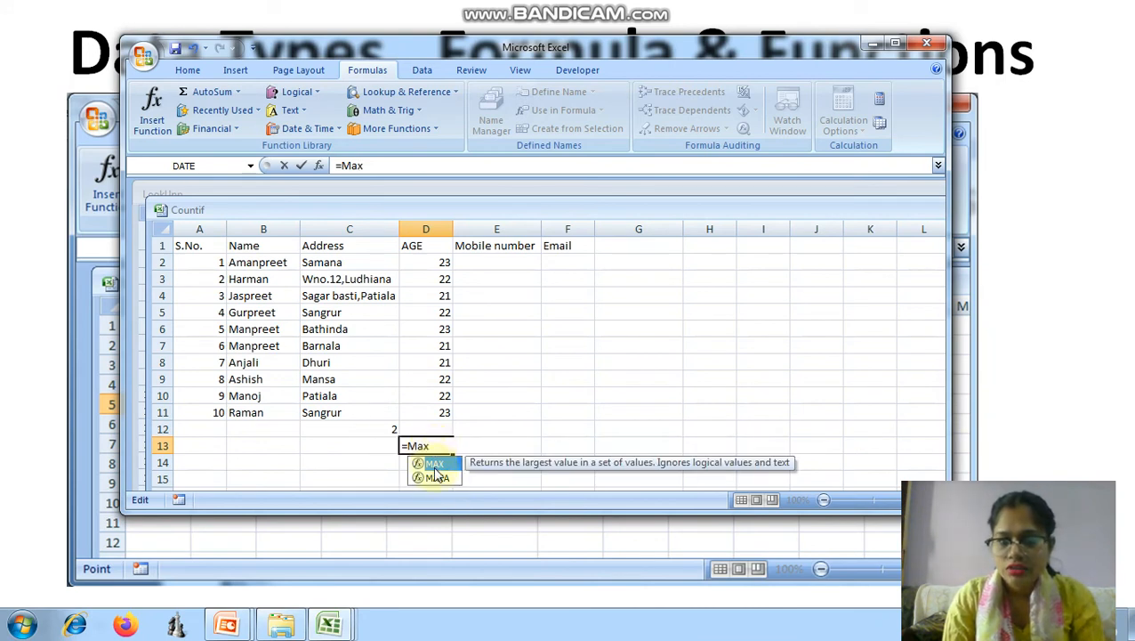
double_click(436, 464)
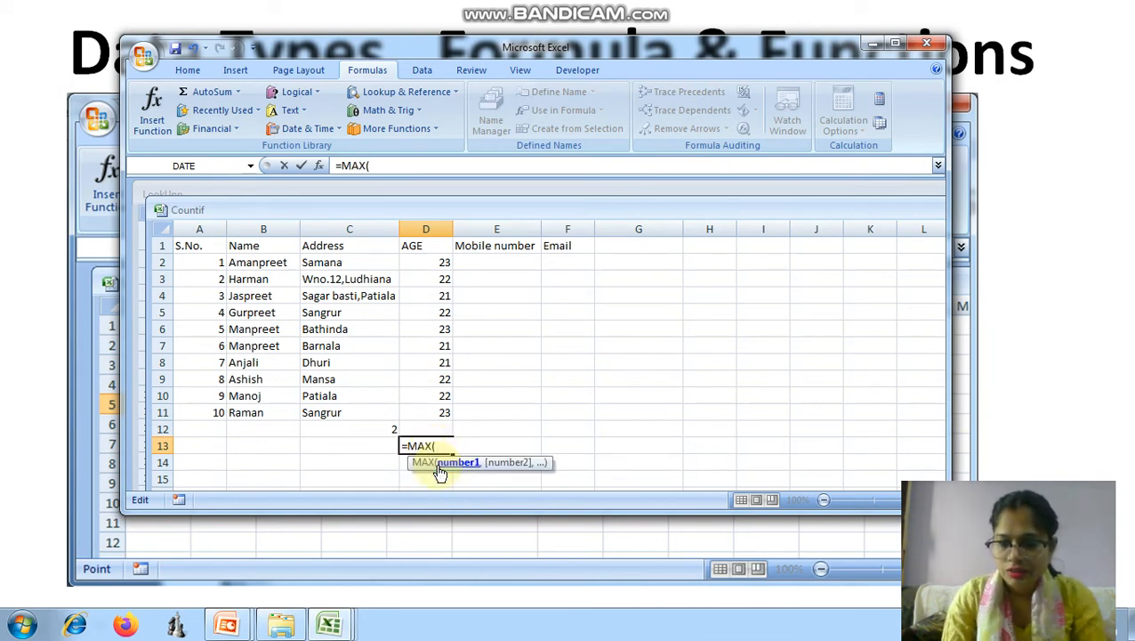
click(443, 261)
drag(443, 261, 448, 418)
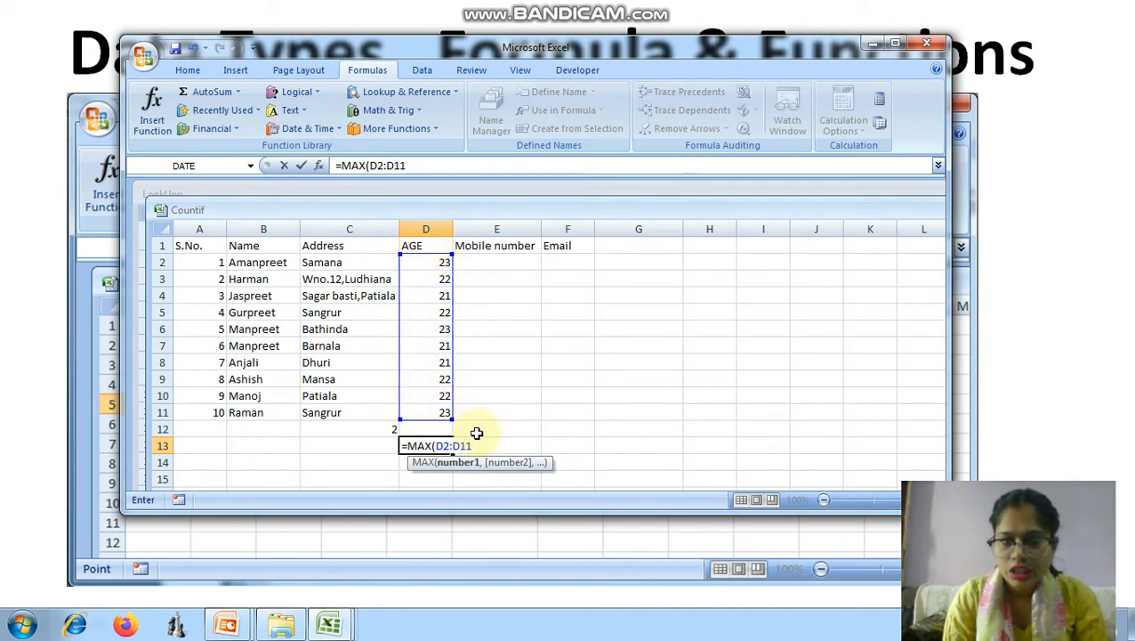
text())
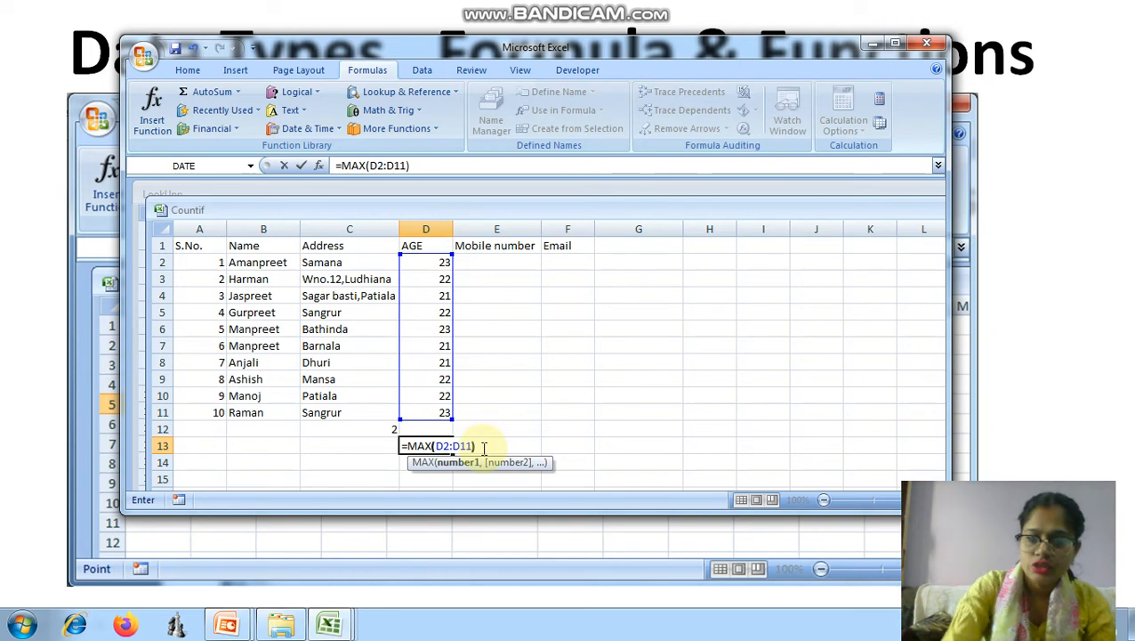
key(Return)
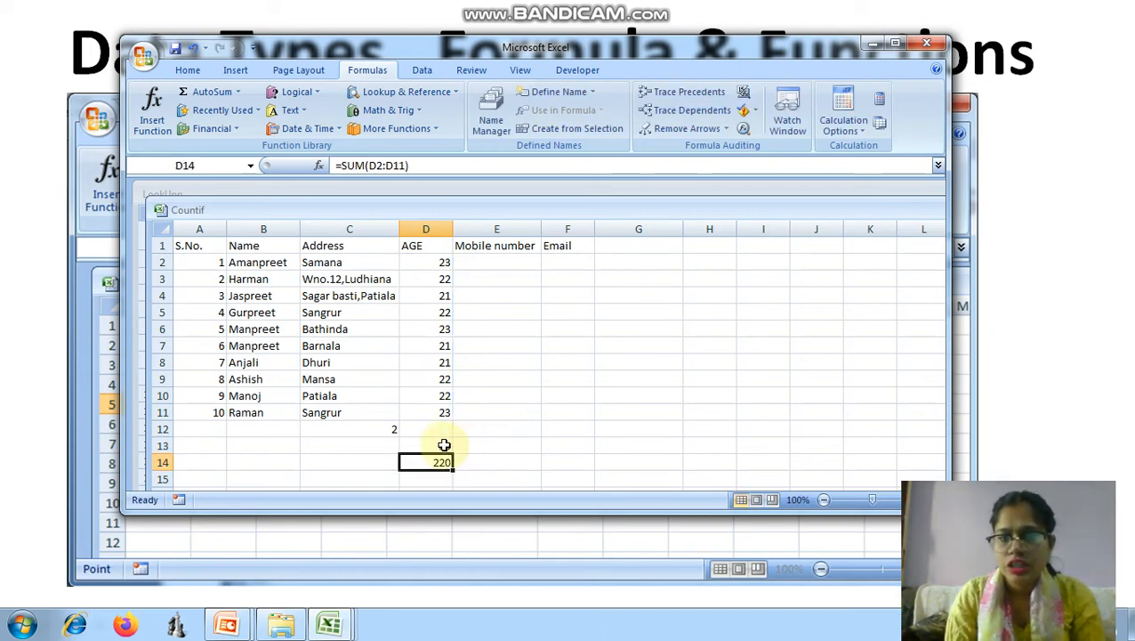
click(433, 445)
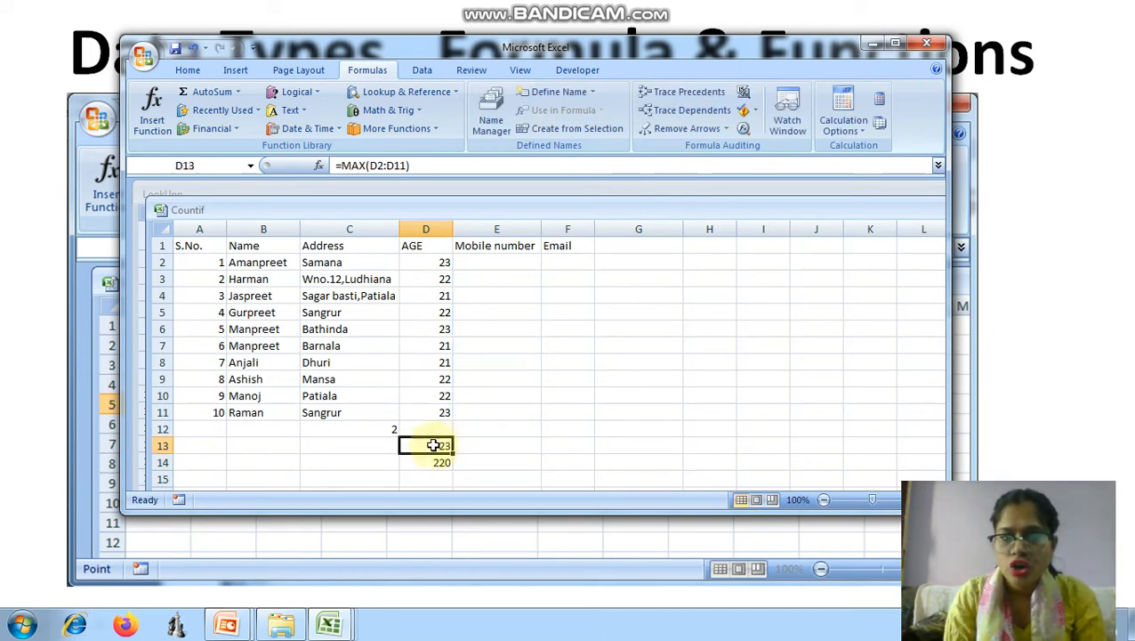
Replace the MAX formula in cell D13 with a minimum formula, =MIN(D6)
double_click(449, 444)
drag(475, 445, 399, 451)
key(Delete)
text(=M)
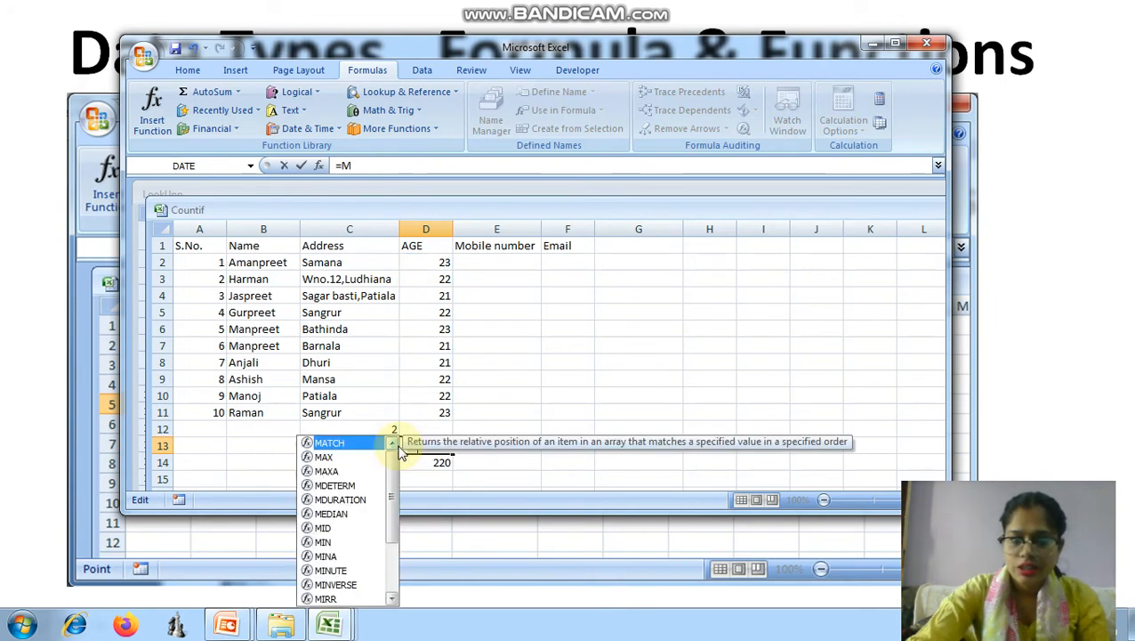
text(IN()
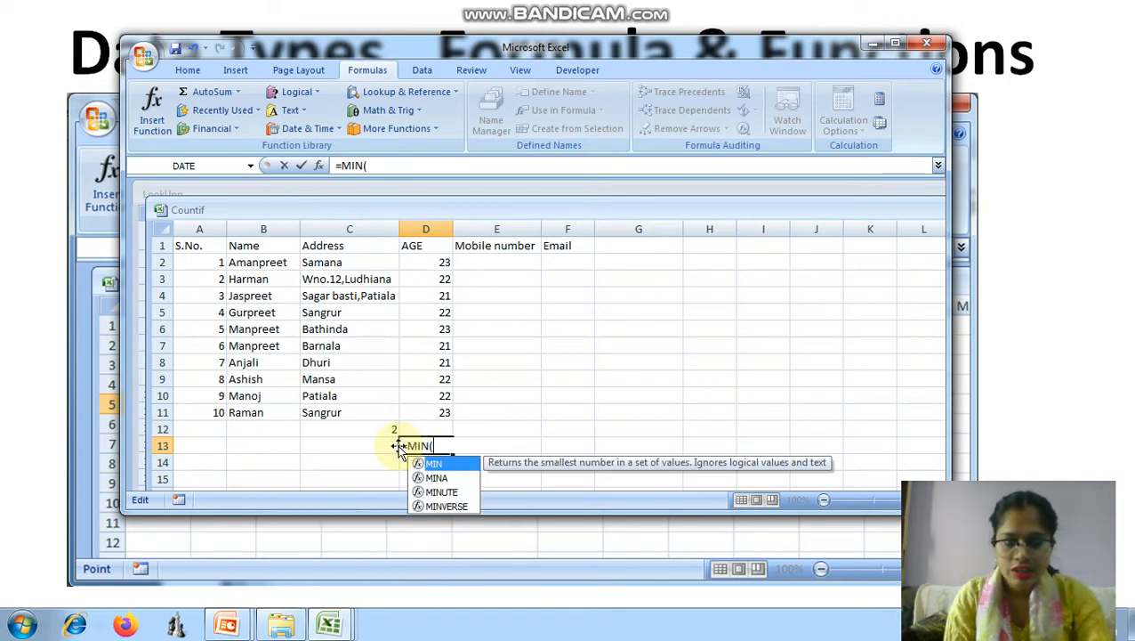
click(436, 265)
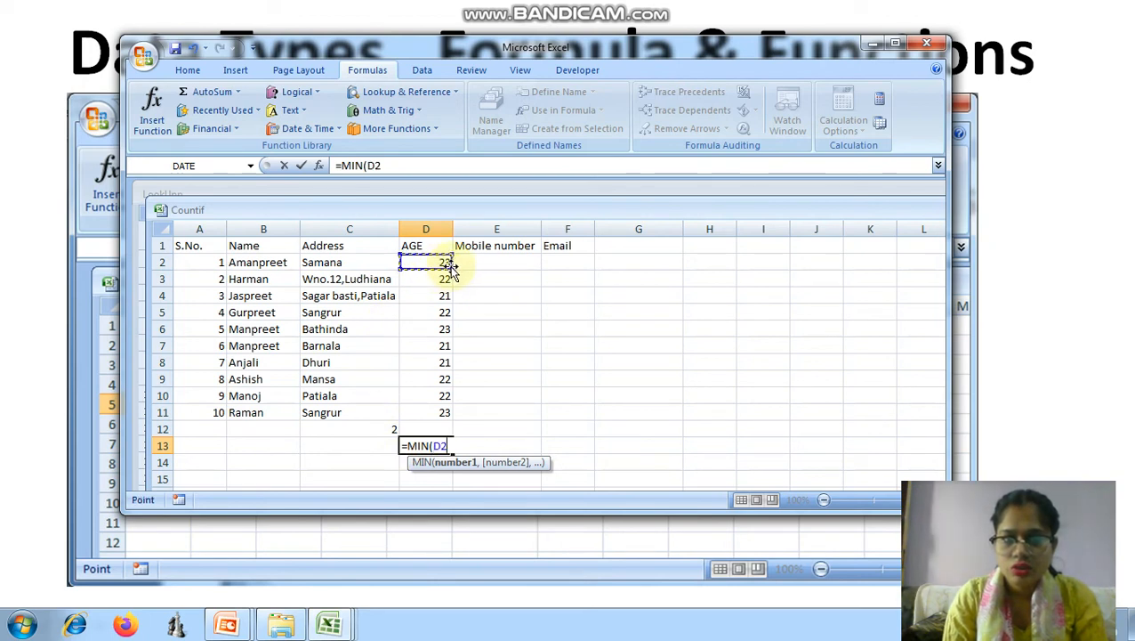
click(441, 329)
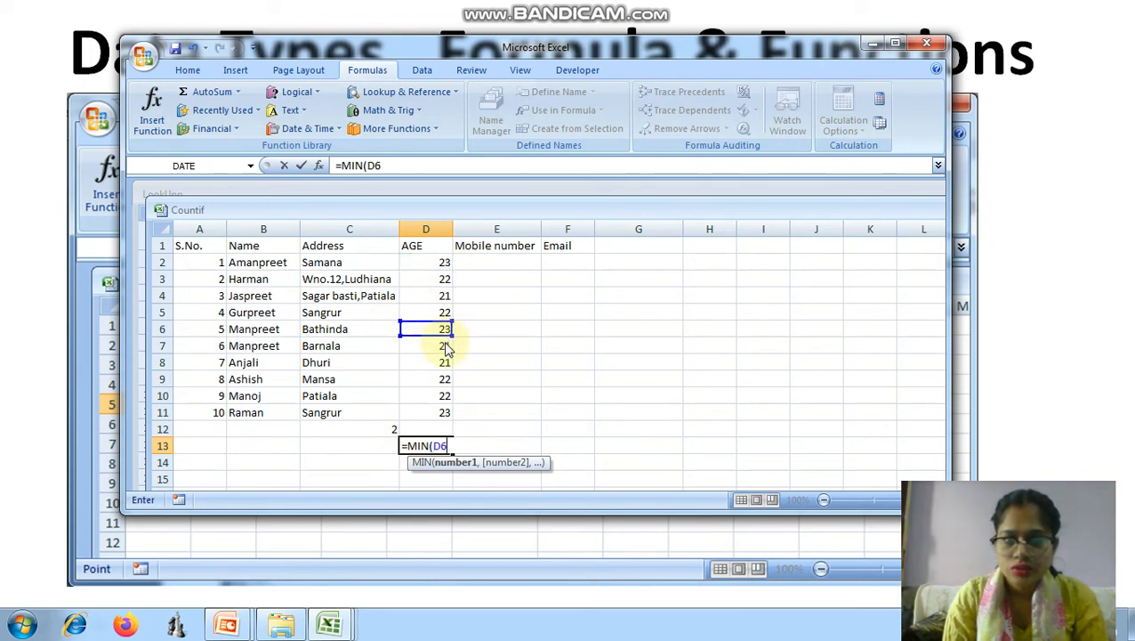
click(442, 265)
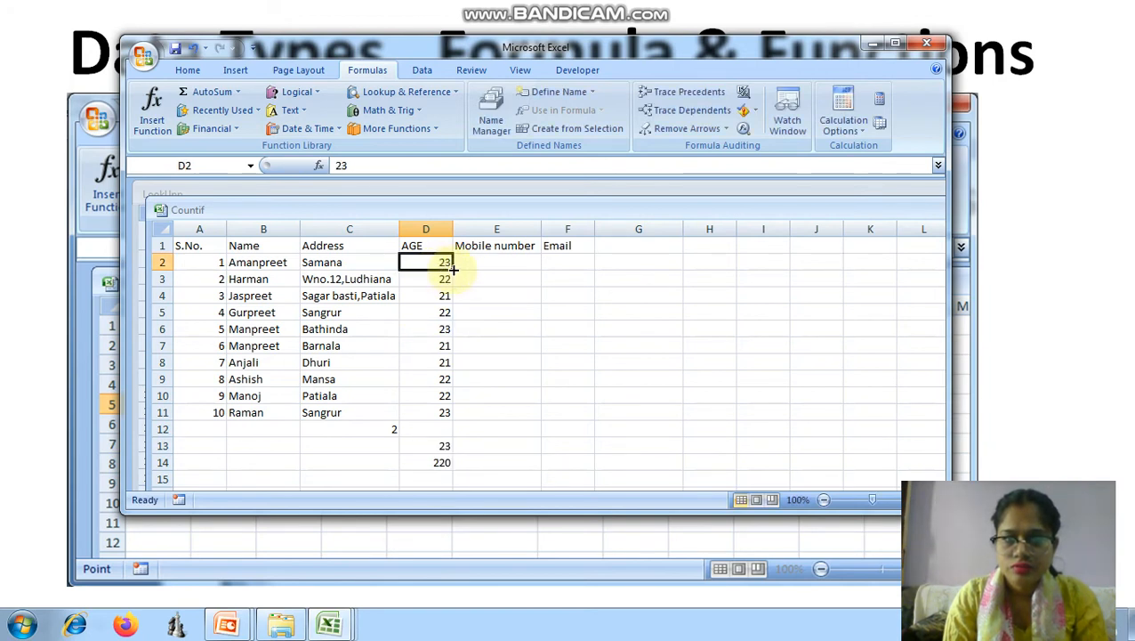
Change the range of the MIN formula in cell D13 to the ages in D2:D11
click(443, 446)
double_click(443, 446)
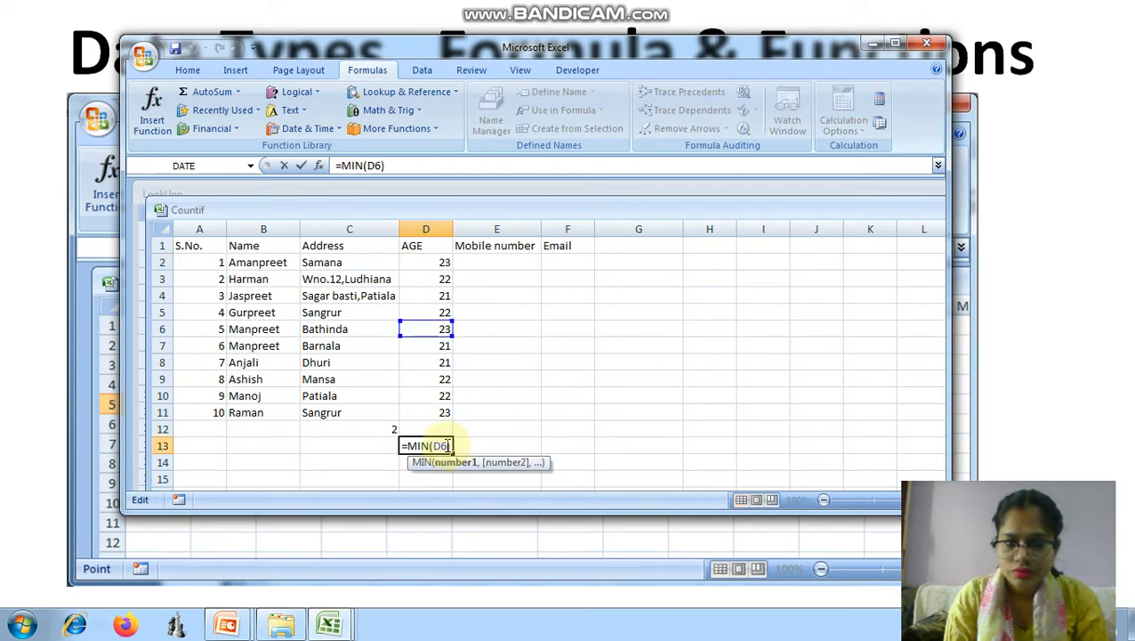
key(BackSpace)
key(BackSpace)
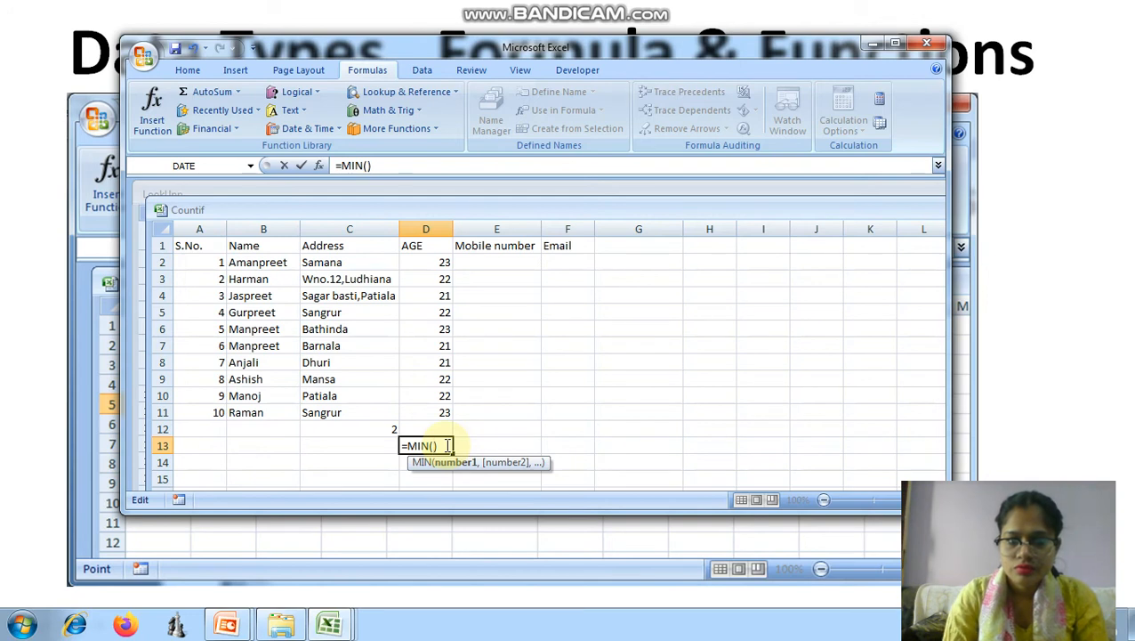
drag(446, 266, 457, 416)
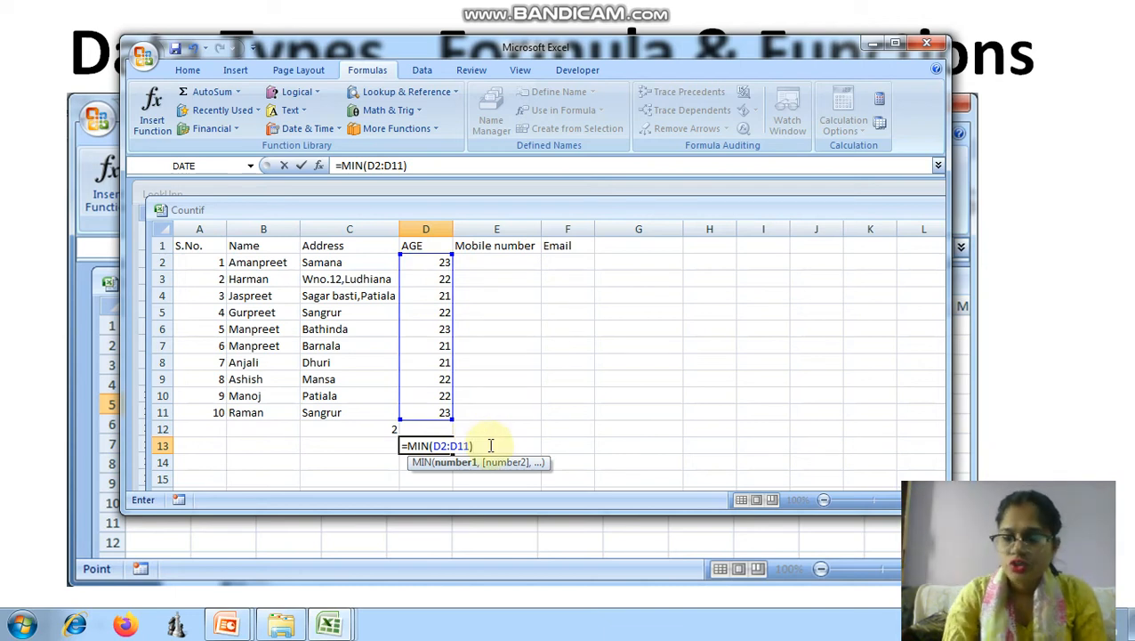
key(Return)
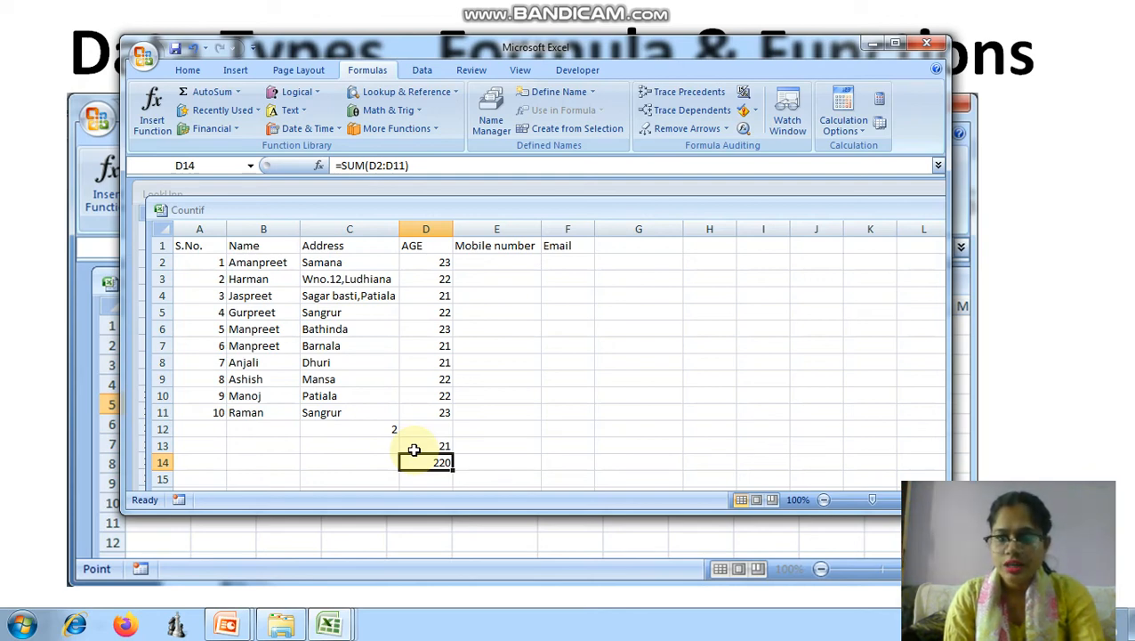
Return to the PowerPoint slide show and bring up the taskbar over the Countif Function slide for switching programs
click(870, 44)
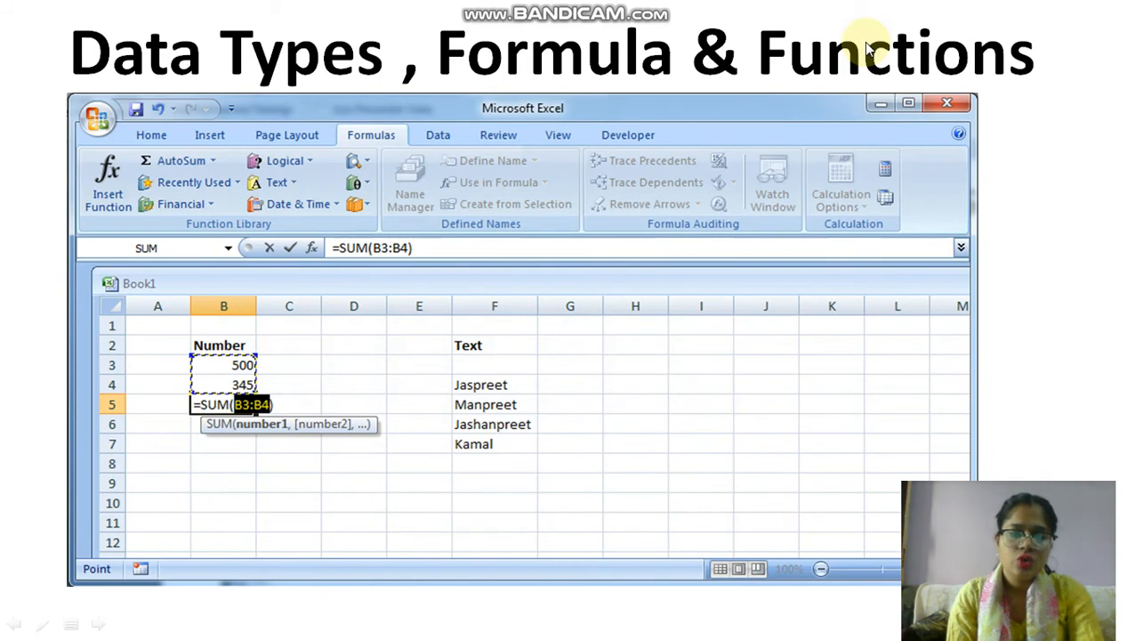
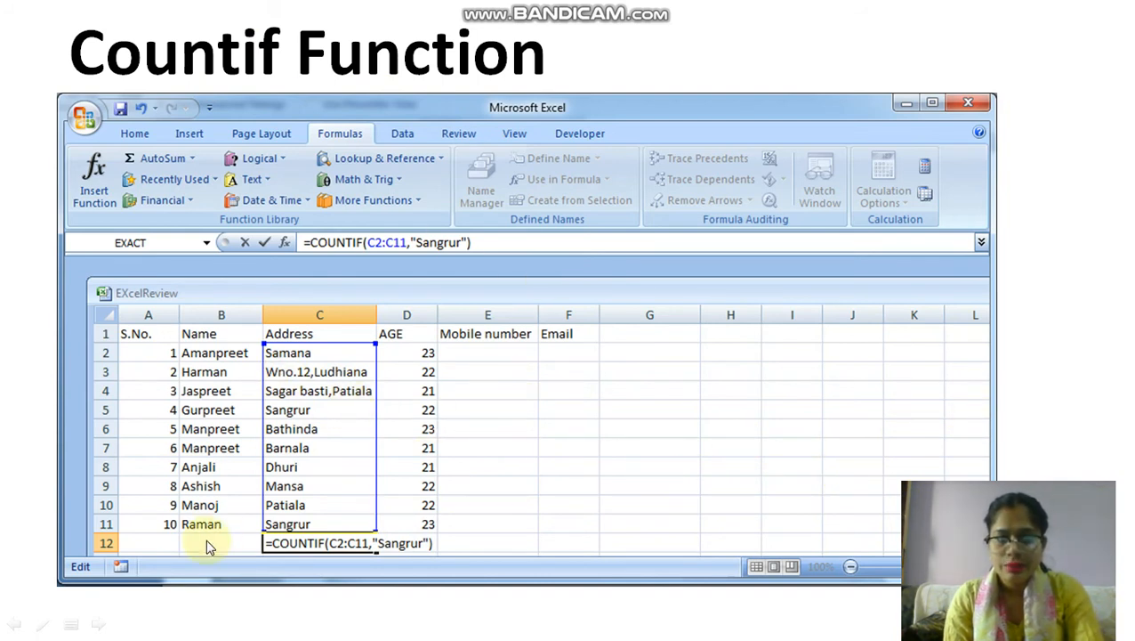
click(71, 626)
mouse_move(154, 547)
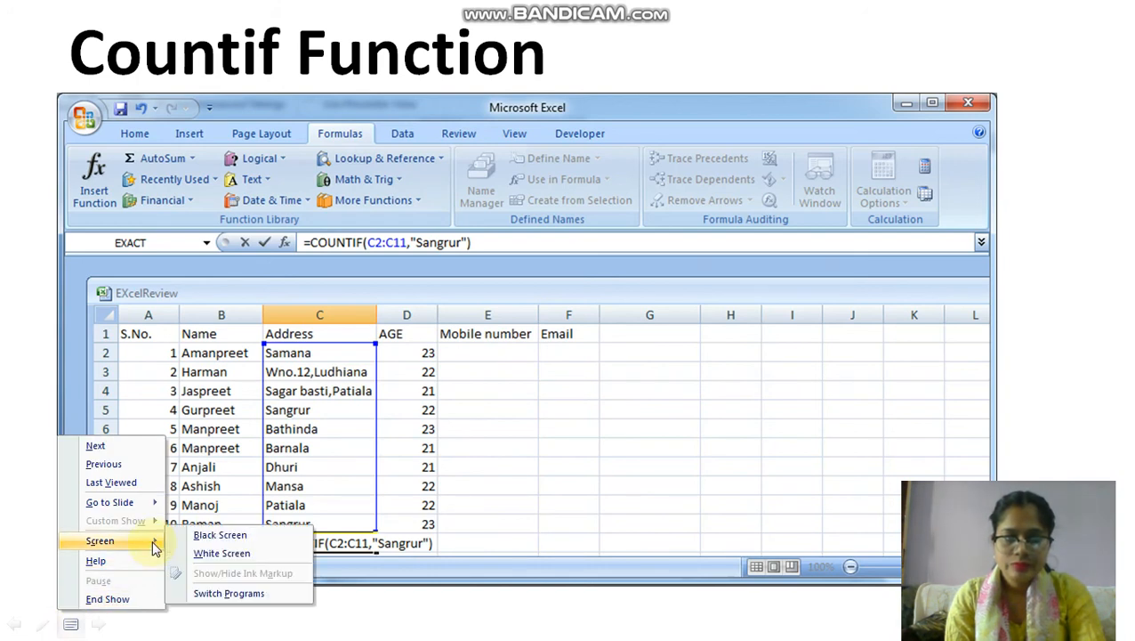
click(242, 593)
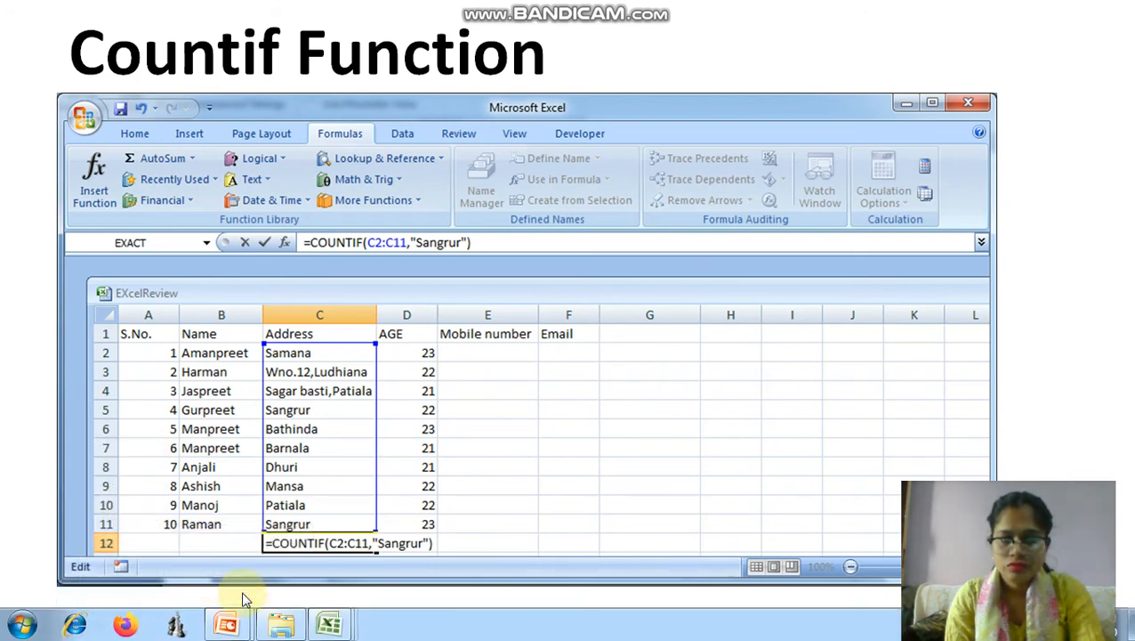
Switch to the Countif workbook in Excel and clear the formulas from cells D13 and D14
mouse_move(331, 625)
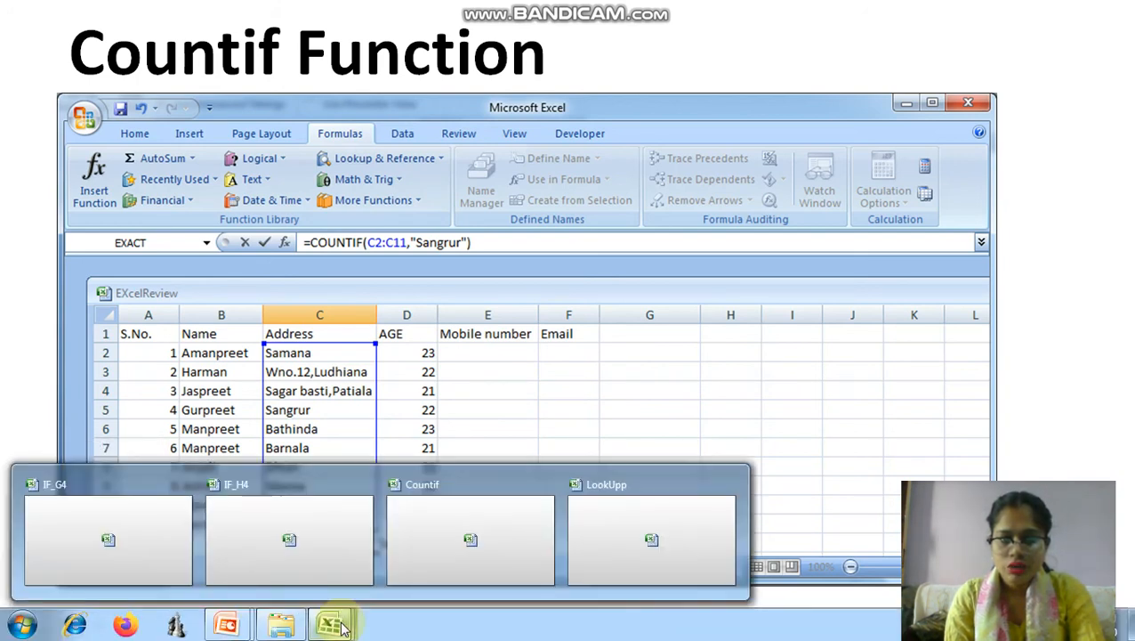
click(428, 547)
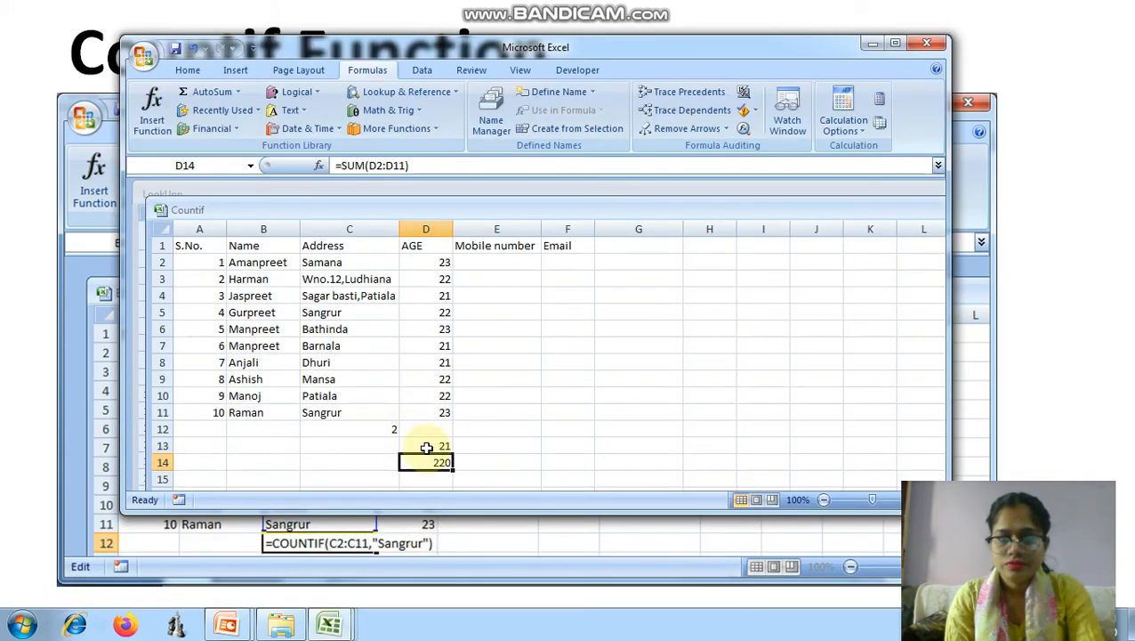
double_click(426, 448)
drag(482, 447, 397, 447)
key(BackSpace)
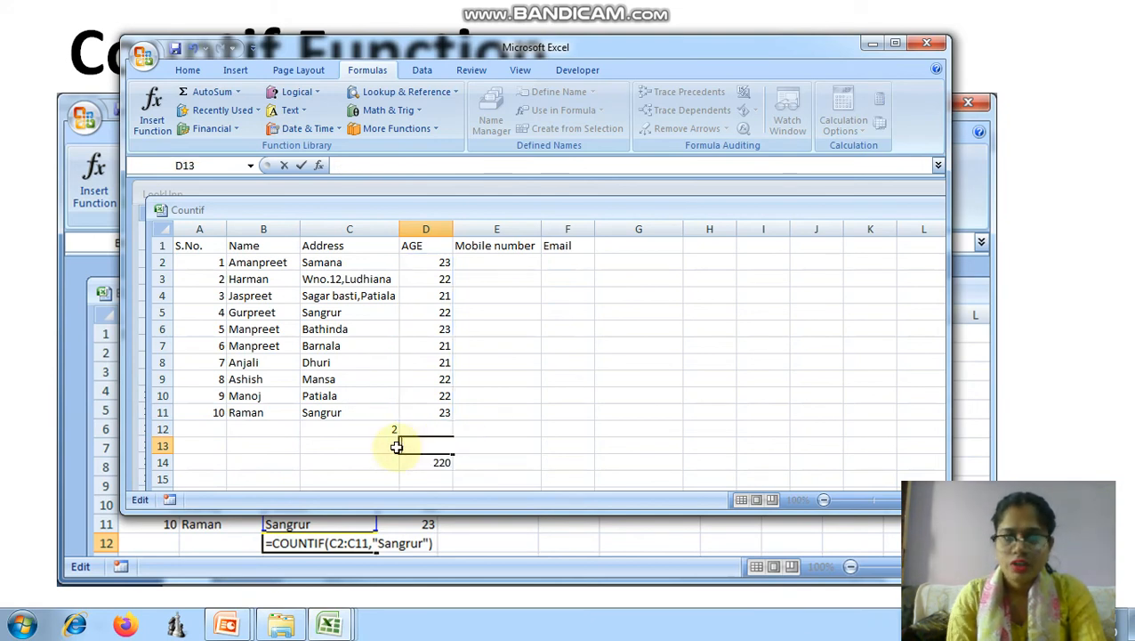
click(455, 462)
double_click(441, 462)
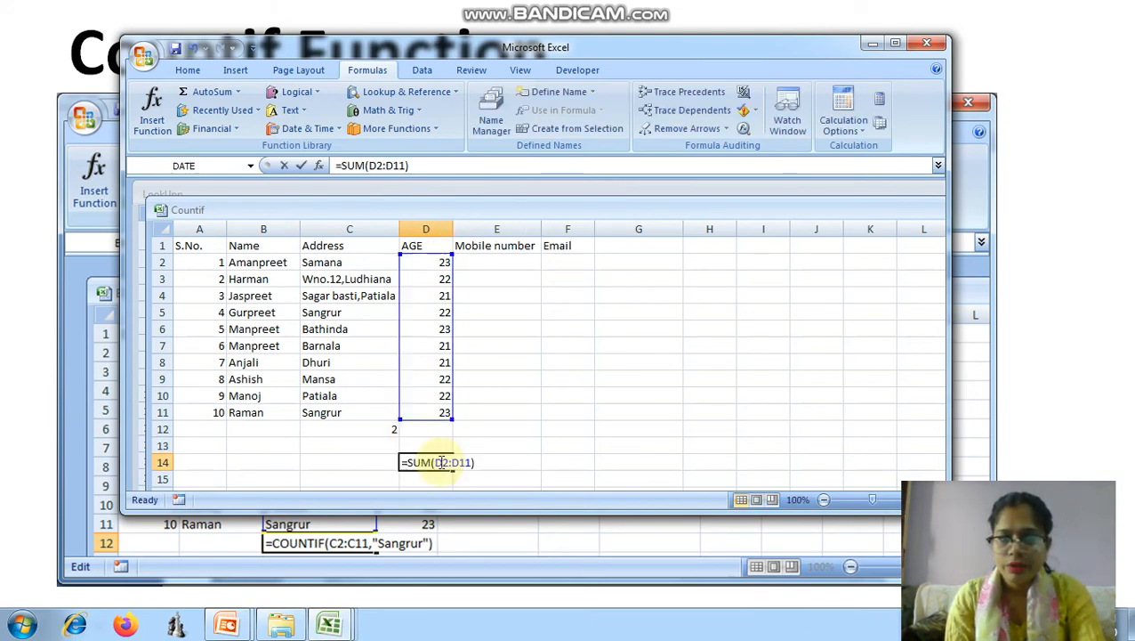
drag(478, 462, 392, 462)
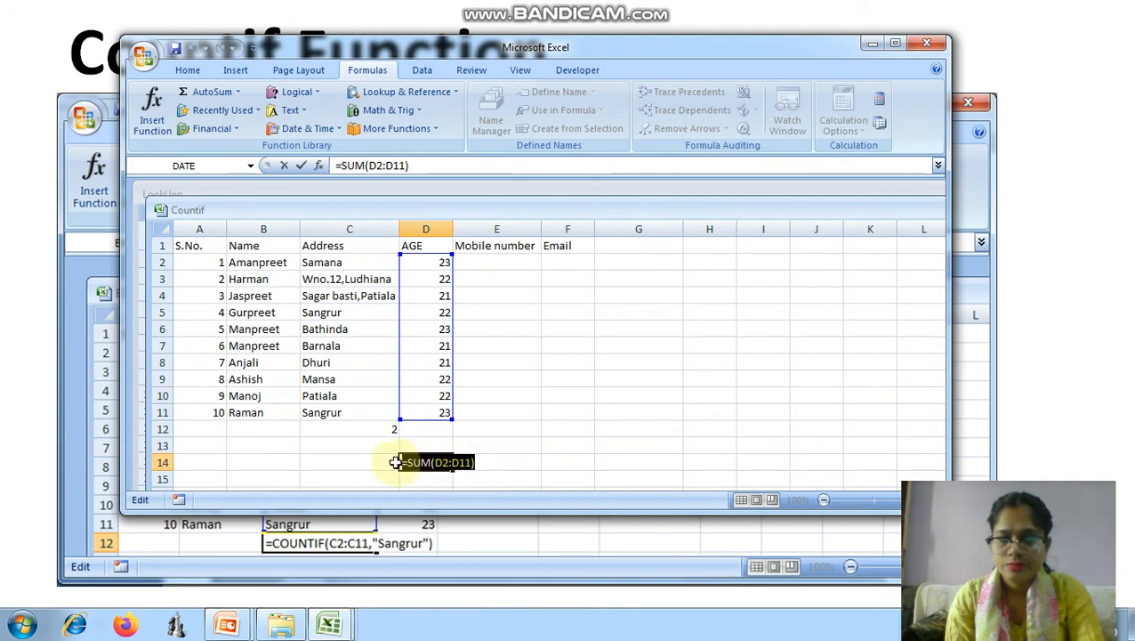
key(BackSpace)
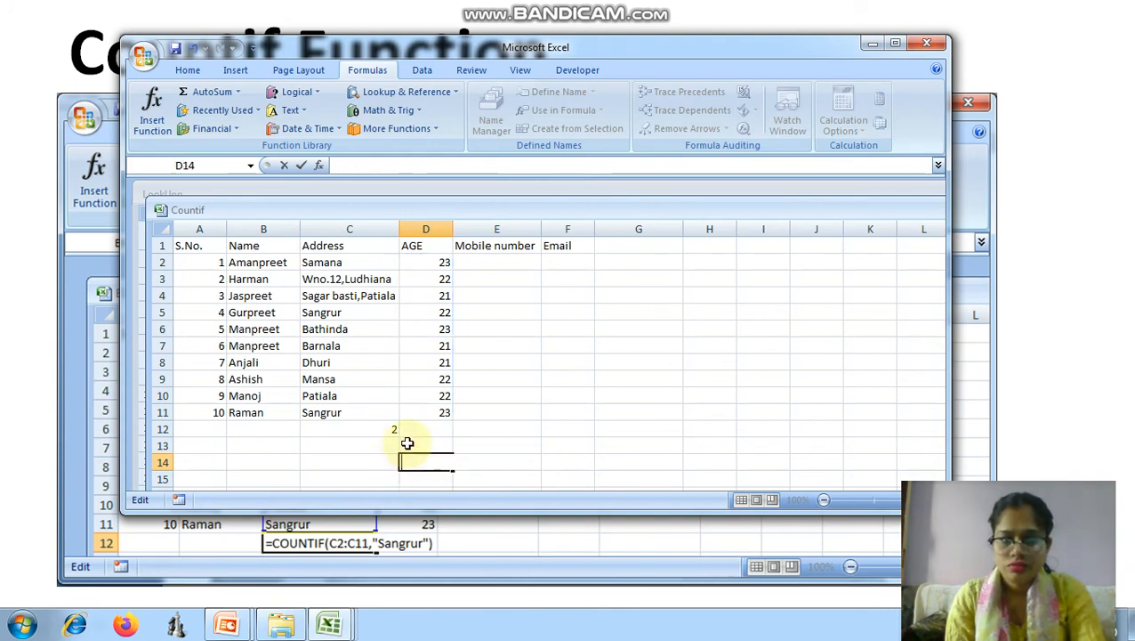
click(408, 442)
Clear the existing formula in cell C12 and begin a new COUNTIF formula there
double_click(372, 427)
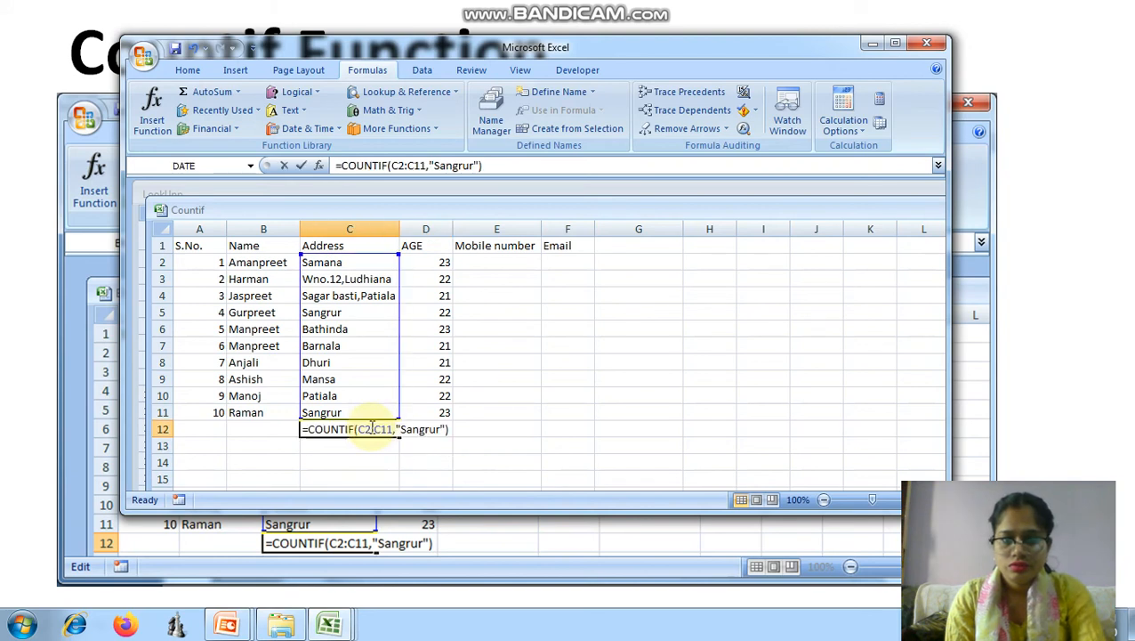
drag(452, 429, 303, 430)
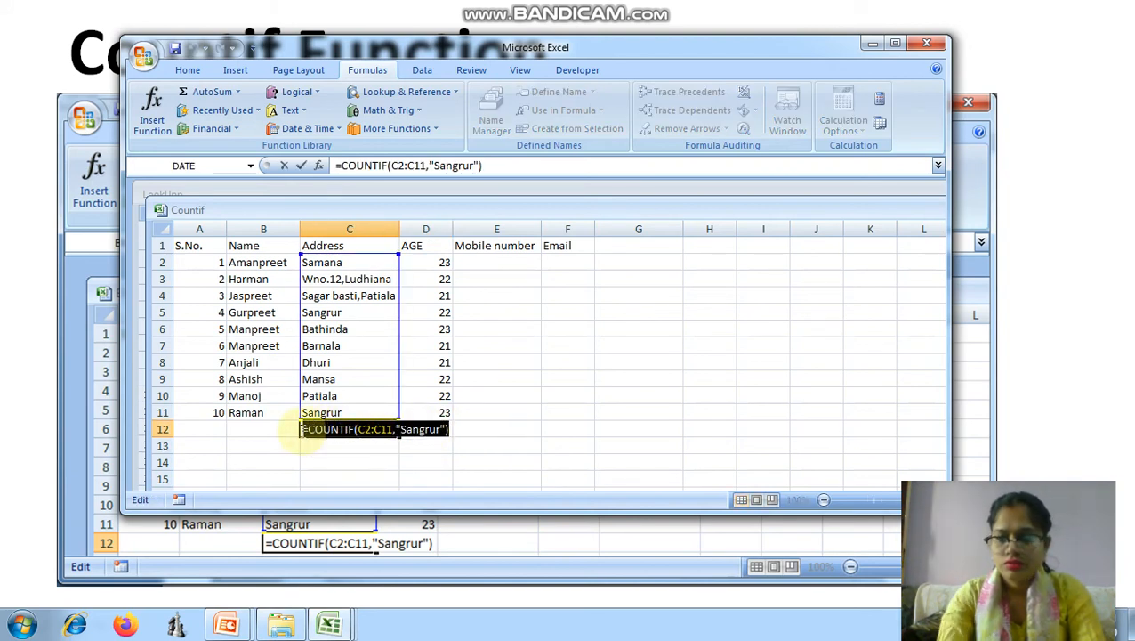
key(Delete)
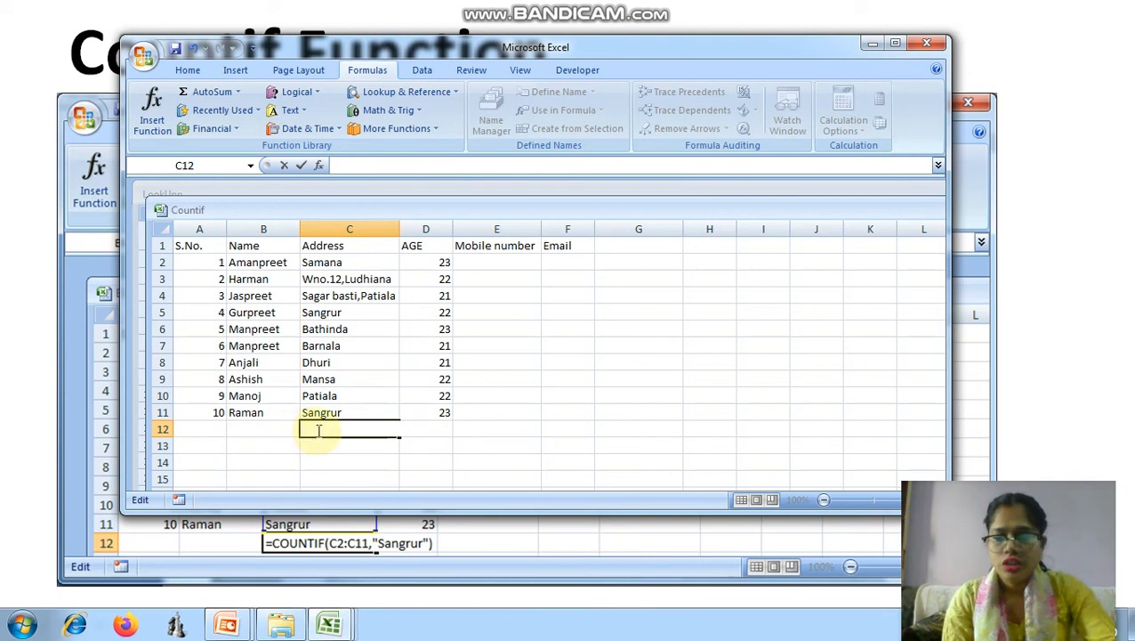
text(=count)
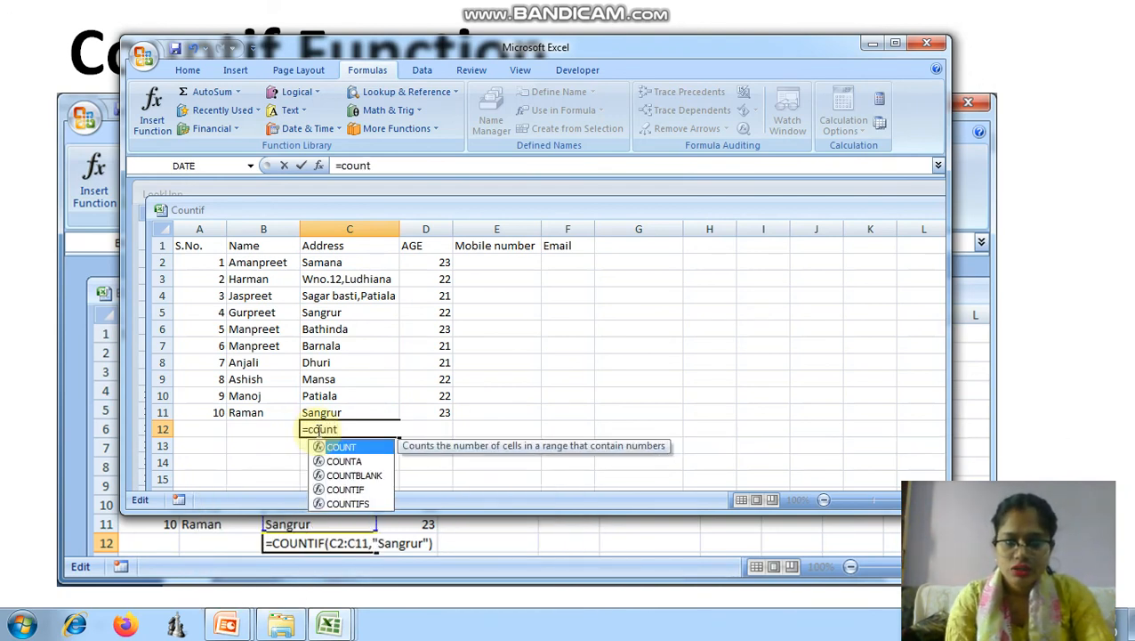
text(i)
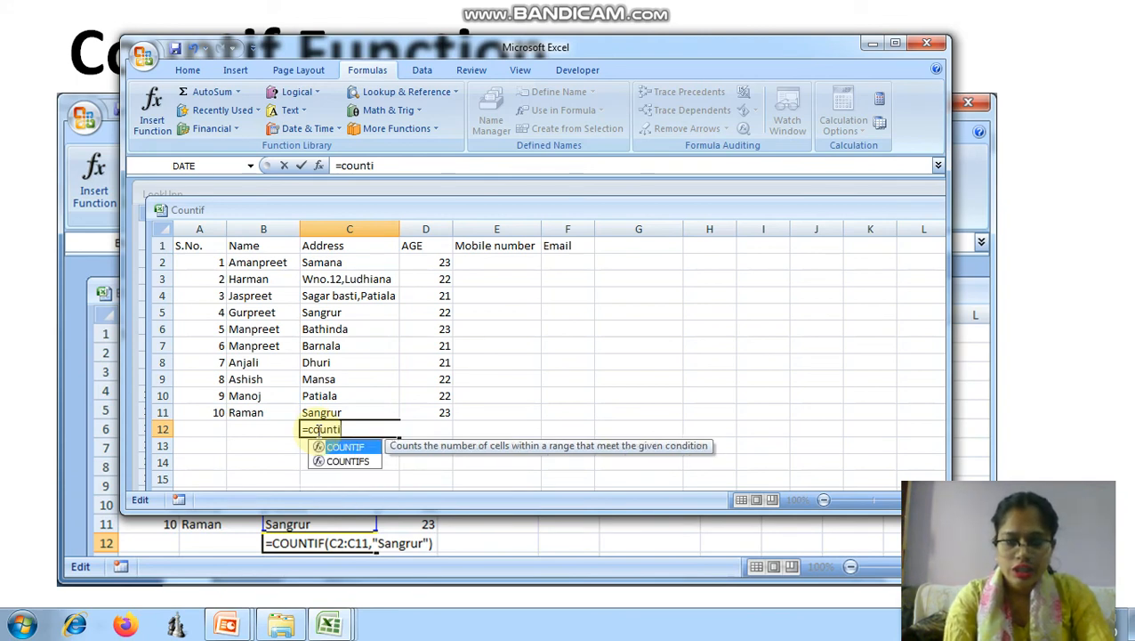
key(Tab)
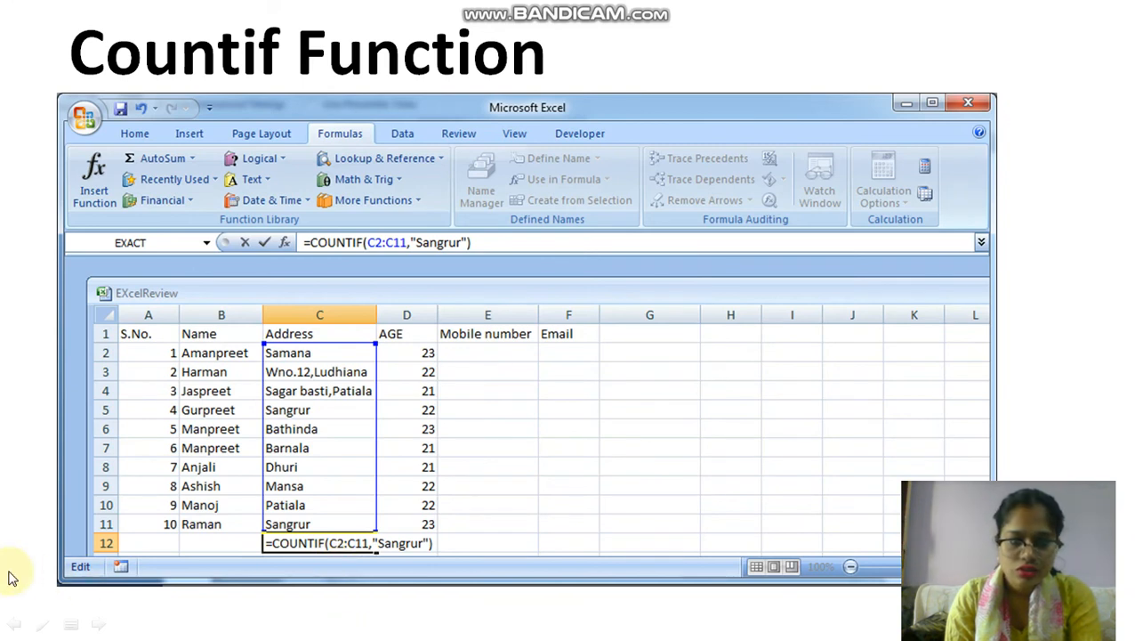
Bring up the taskbar from the Countif Function slide and switch back to the Countif workbook in Excel
click(71, 627)
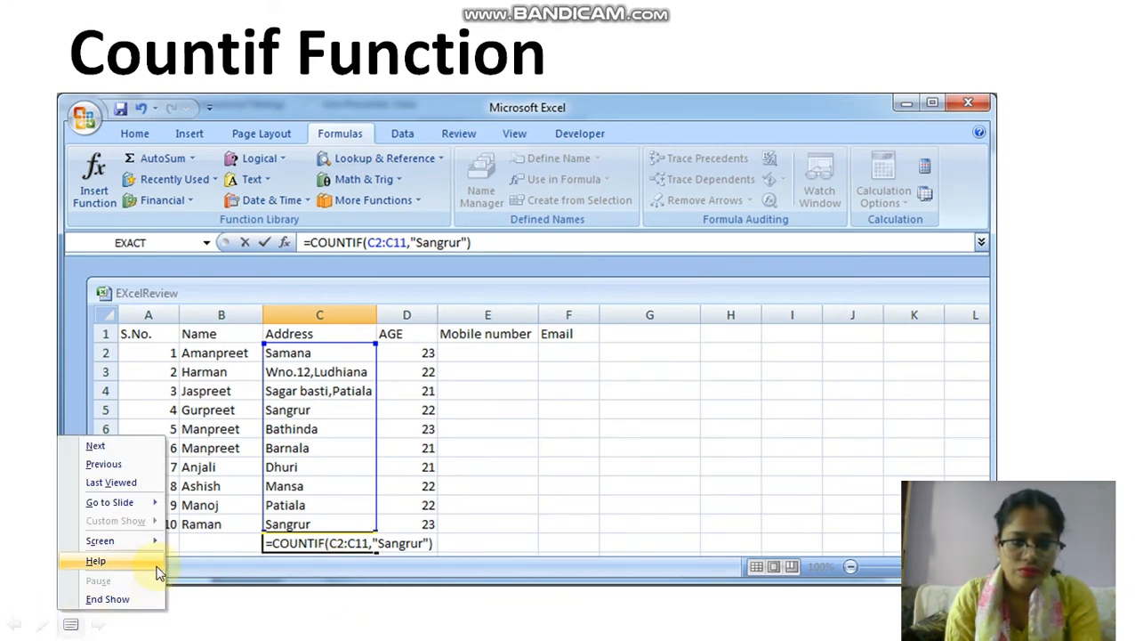
mouse_move(157, 545)
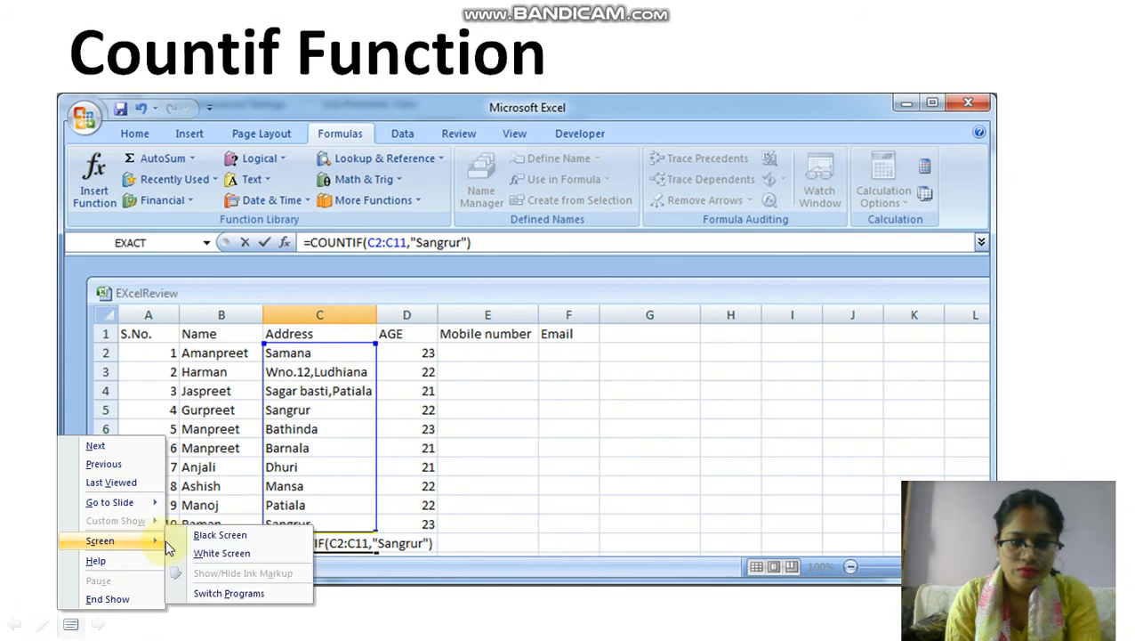
click(267, 594)
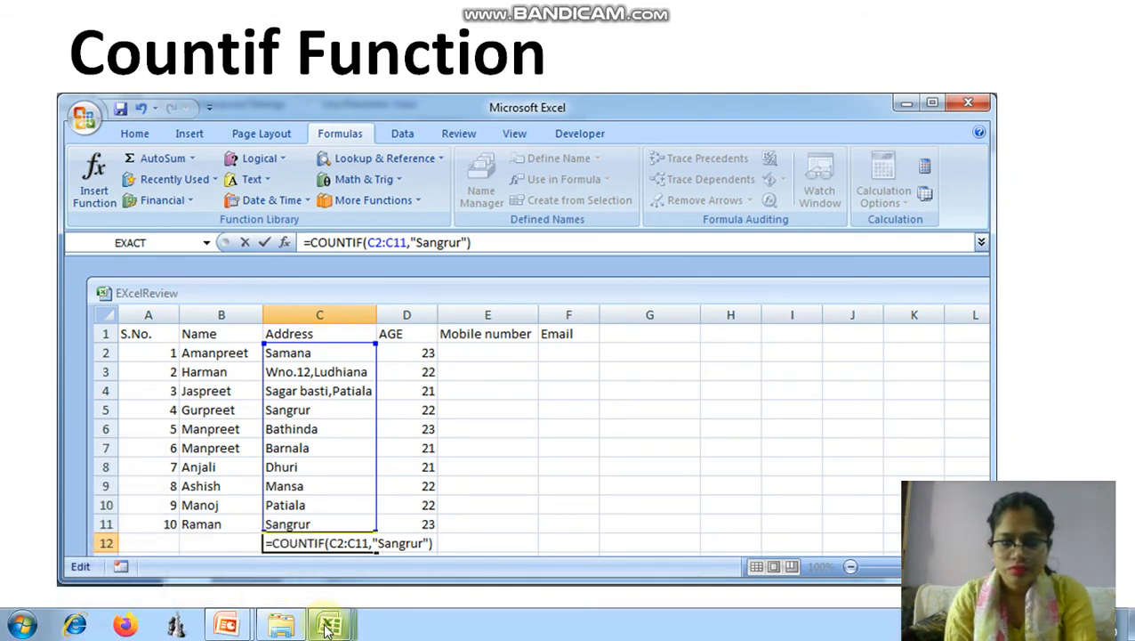
mouse_move(328, 627)
click(442, 531)
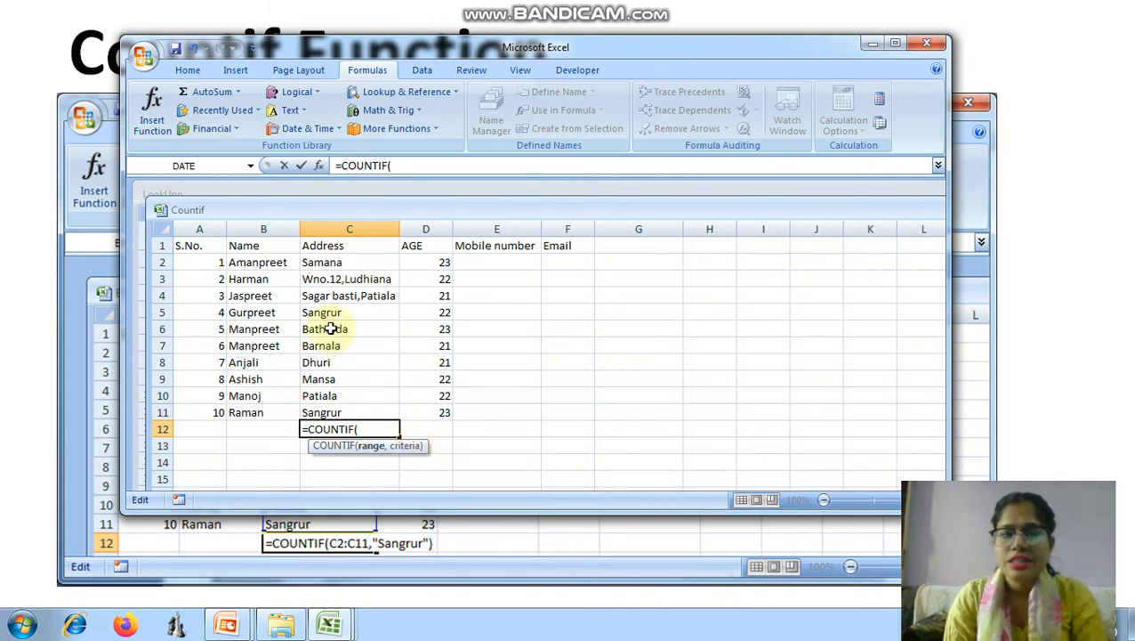
Complete the COUNTIF formula in cell C12 with the range C2:C11 and the criterion "Sangrur"
click(352, 263)
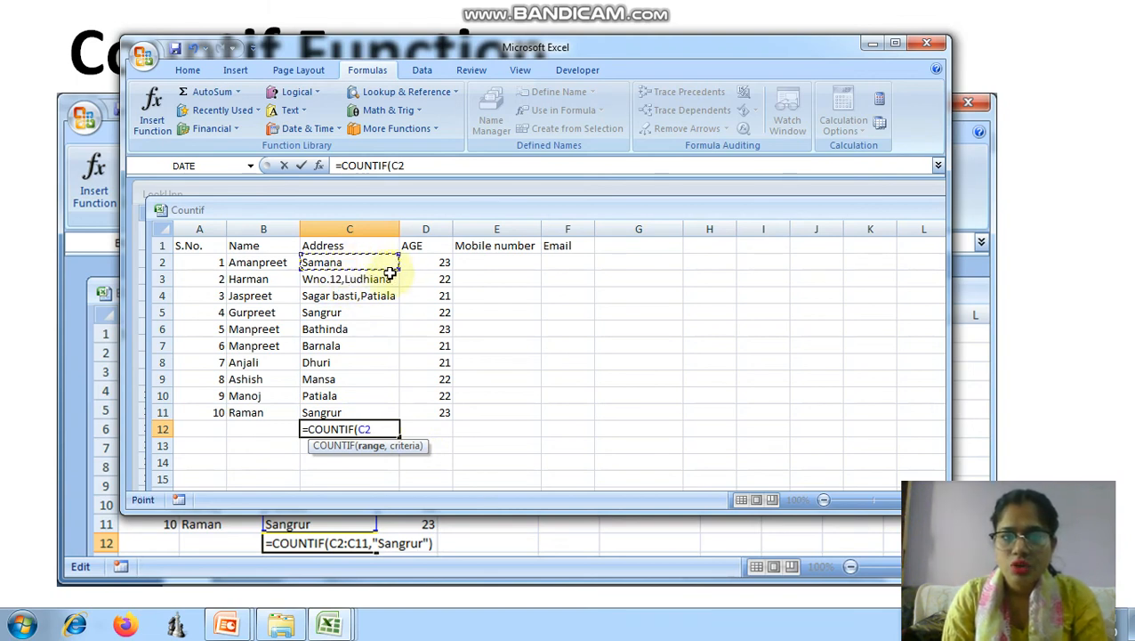
drag(393, 267, 392, 412)
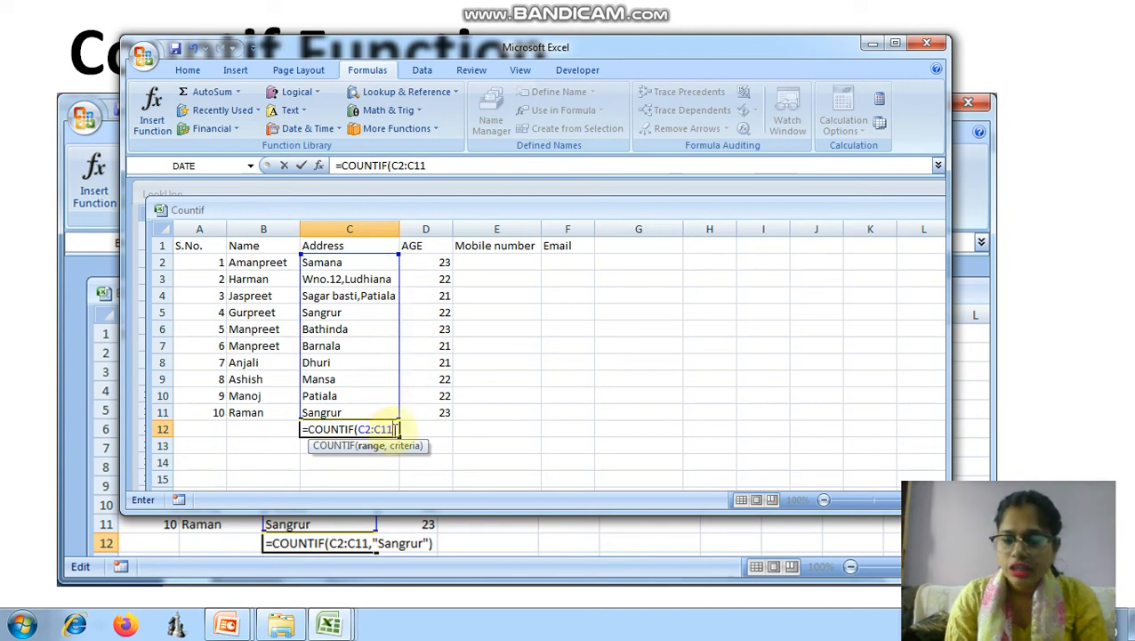
text(,"Sangrur)
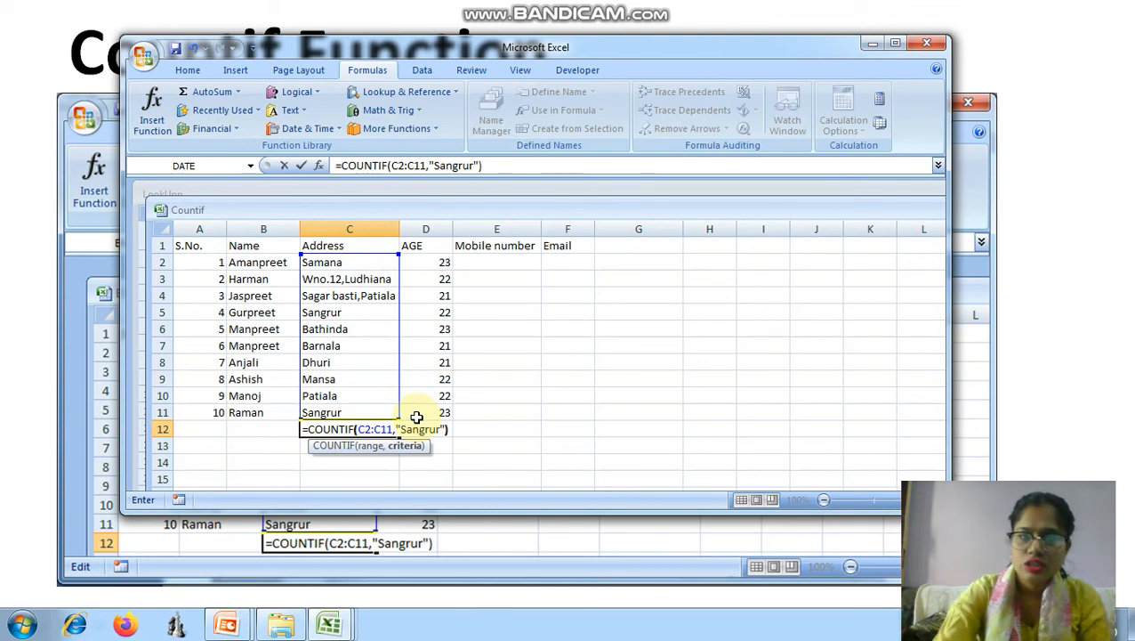
key(Return)
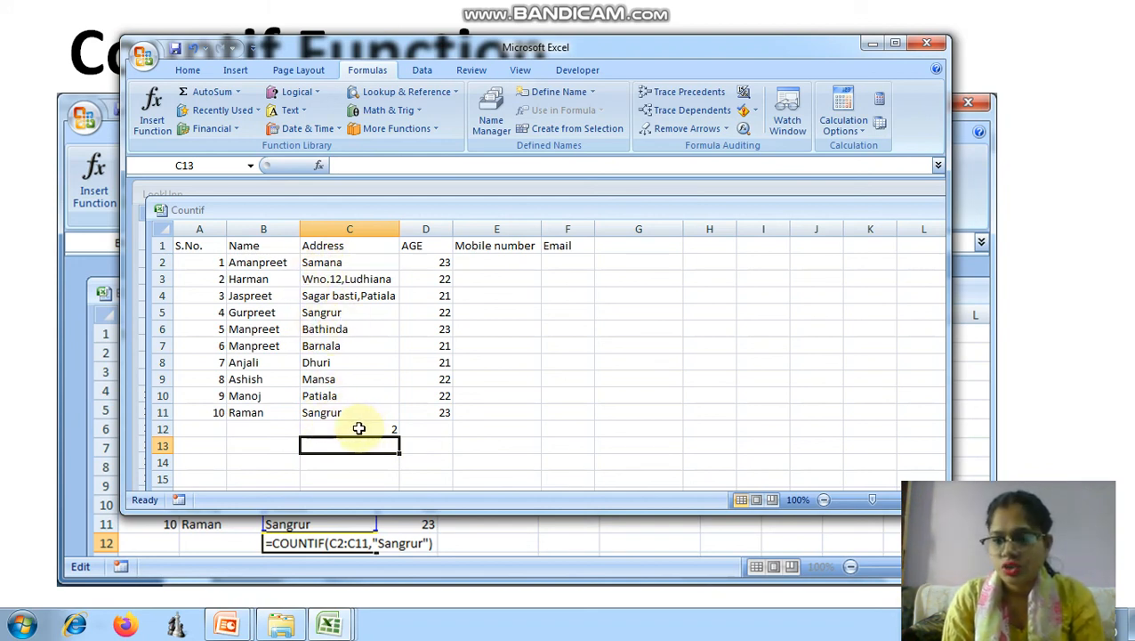
Enter =COUNTIF(D2:D11,"21") in cell D13 to count the students aged 21
click(445, 429)
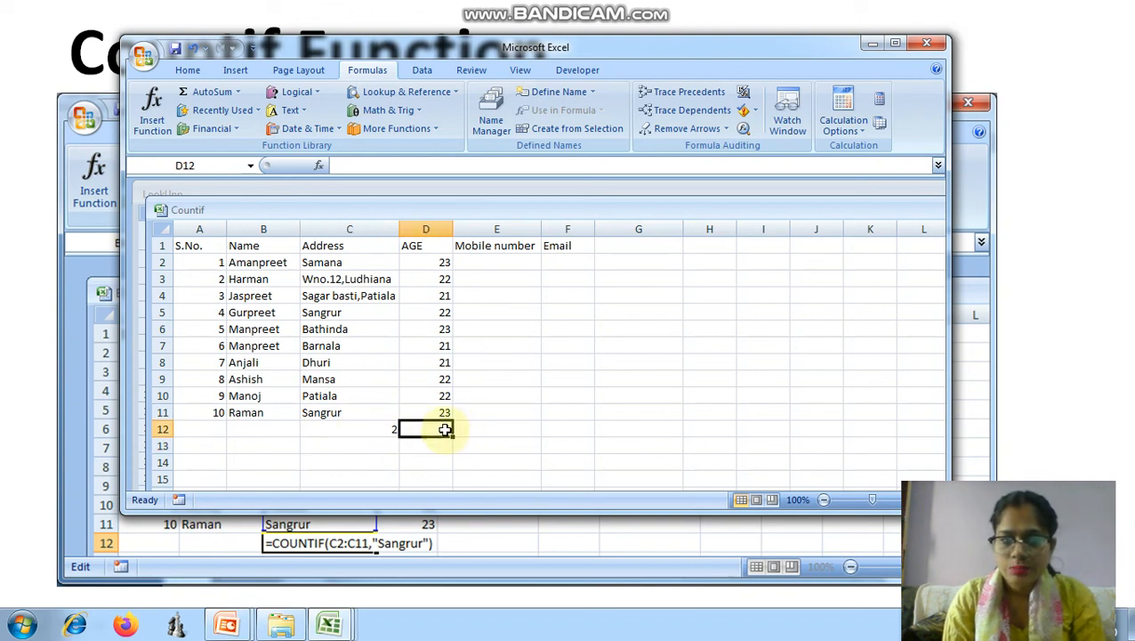
click(443, 447)
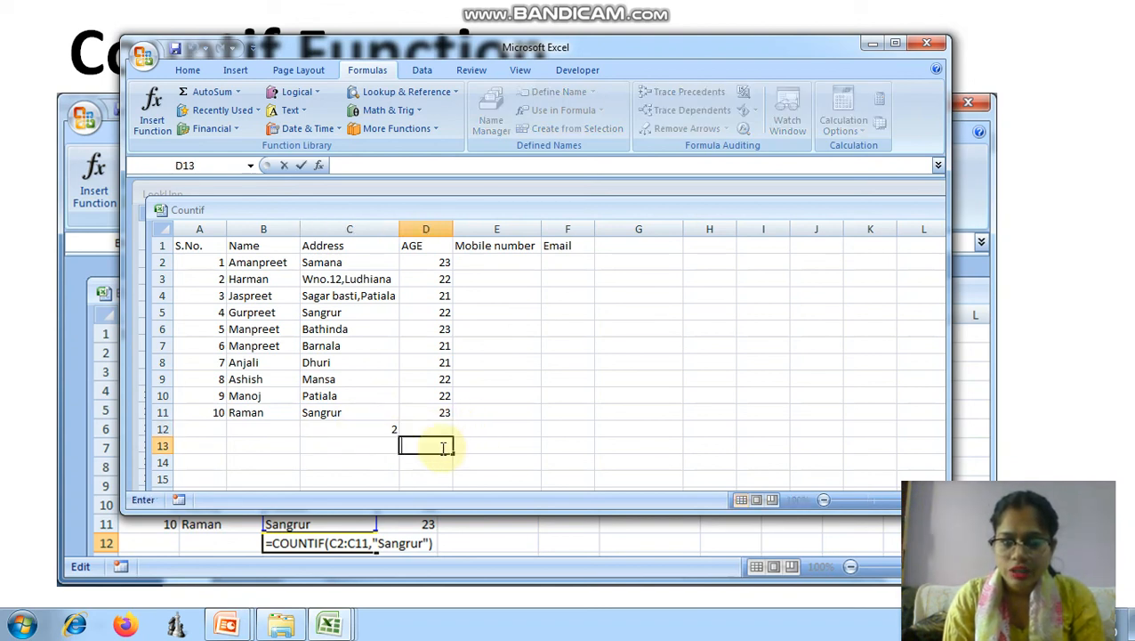
text(=c)
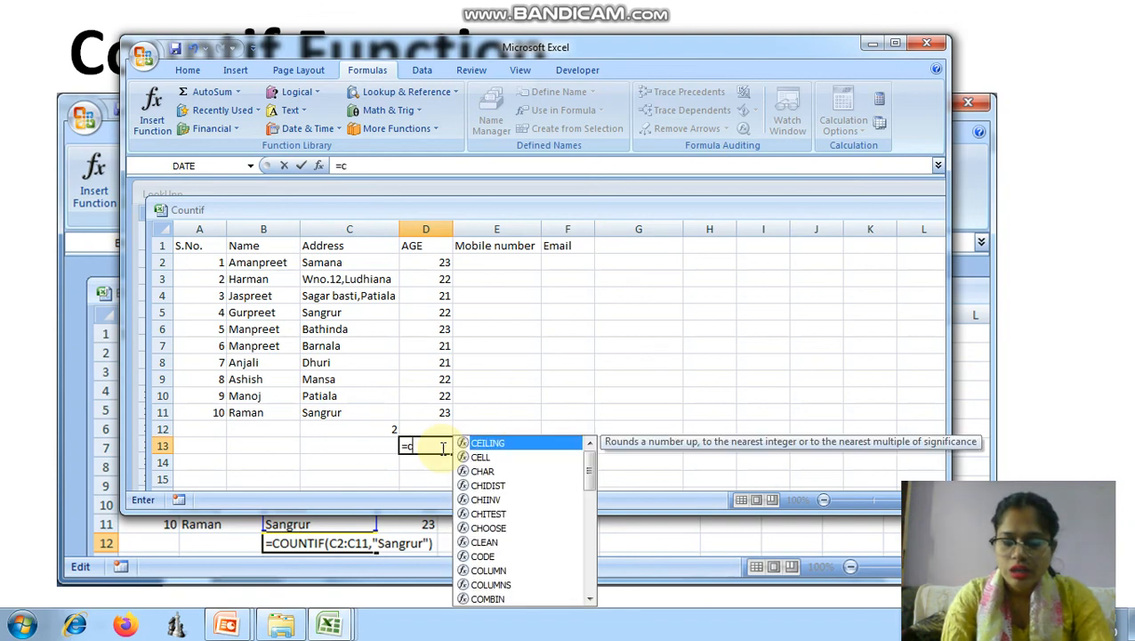
text(ount)
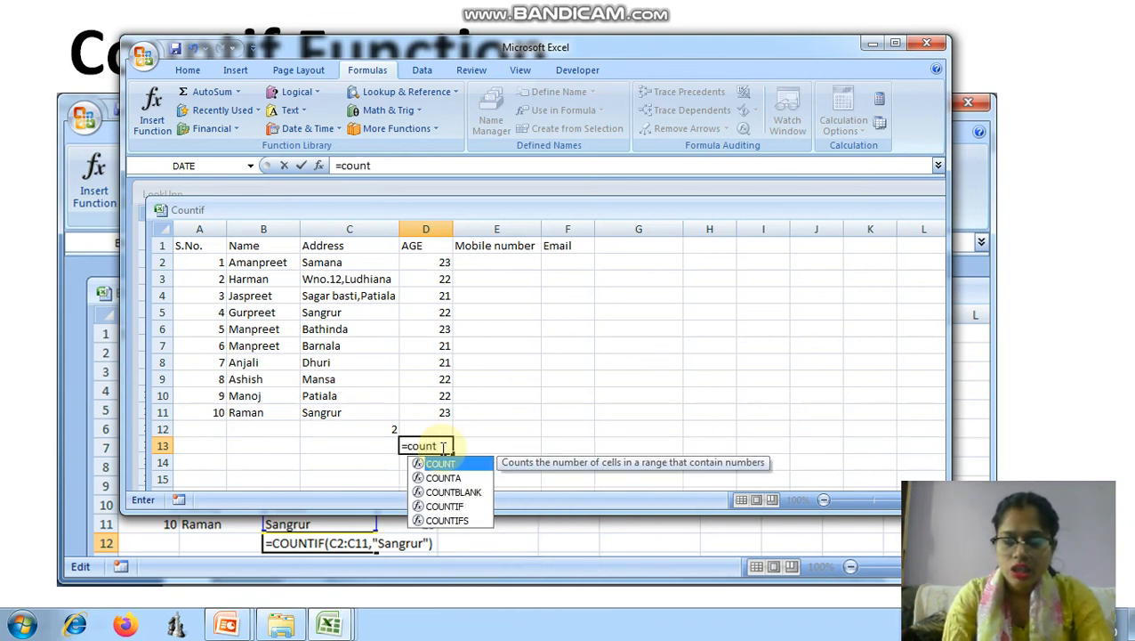
text(if)
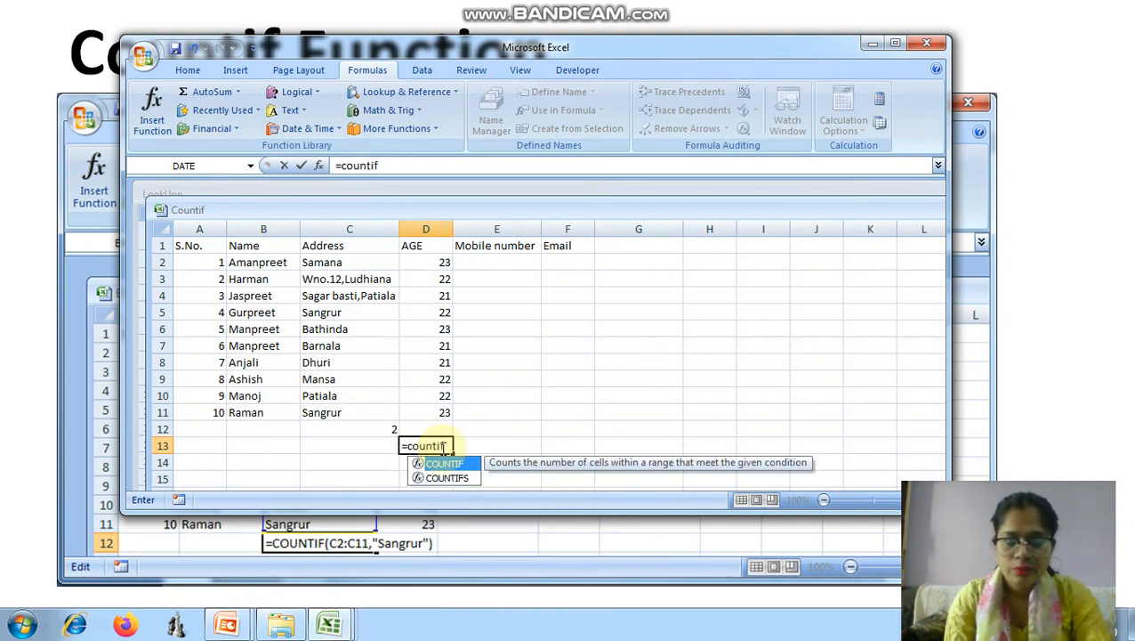
key(Tab)
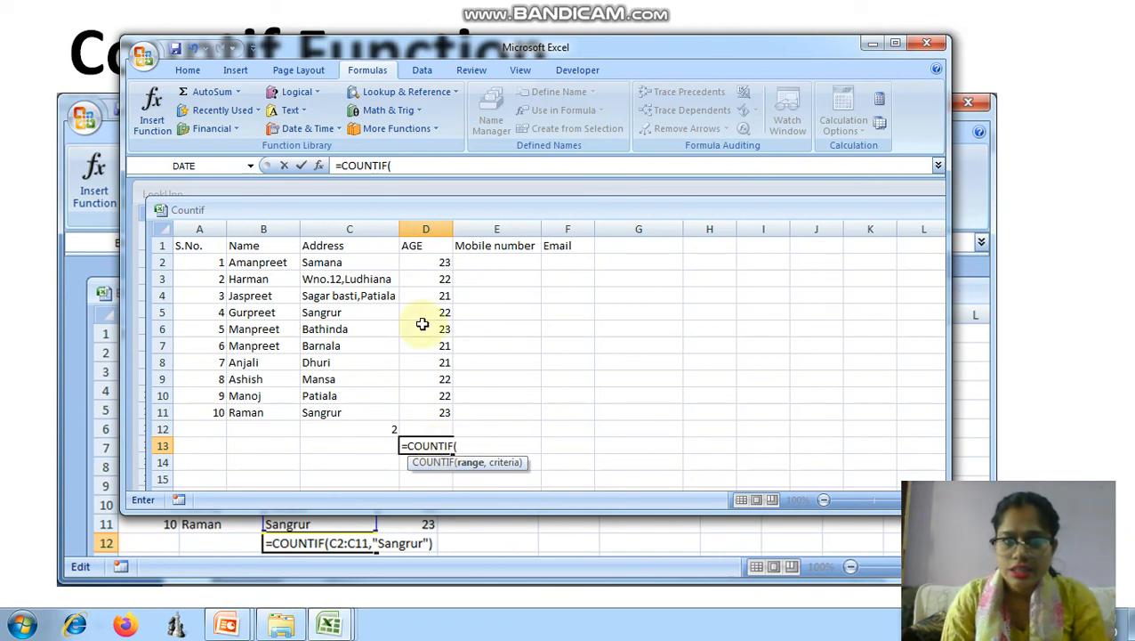
click(440, 263)
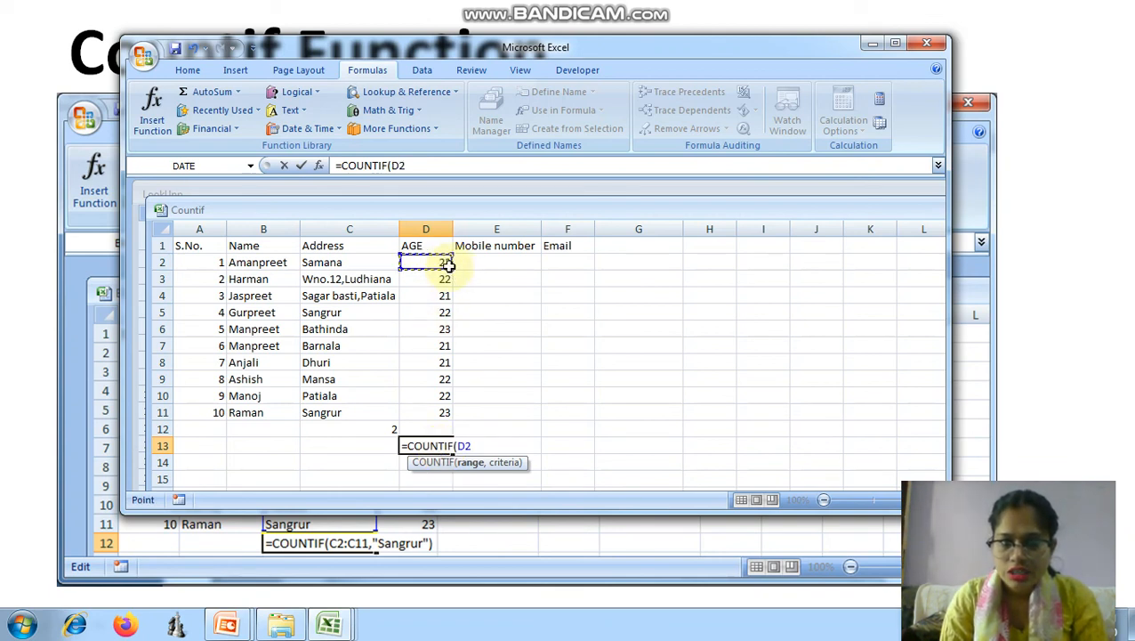
drag(452, 267, 452, 414)
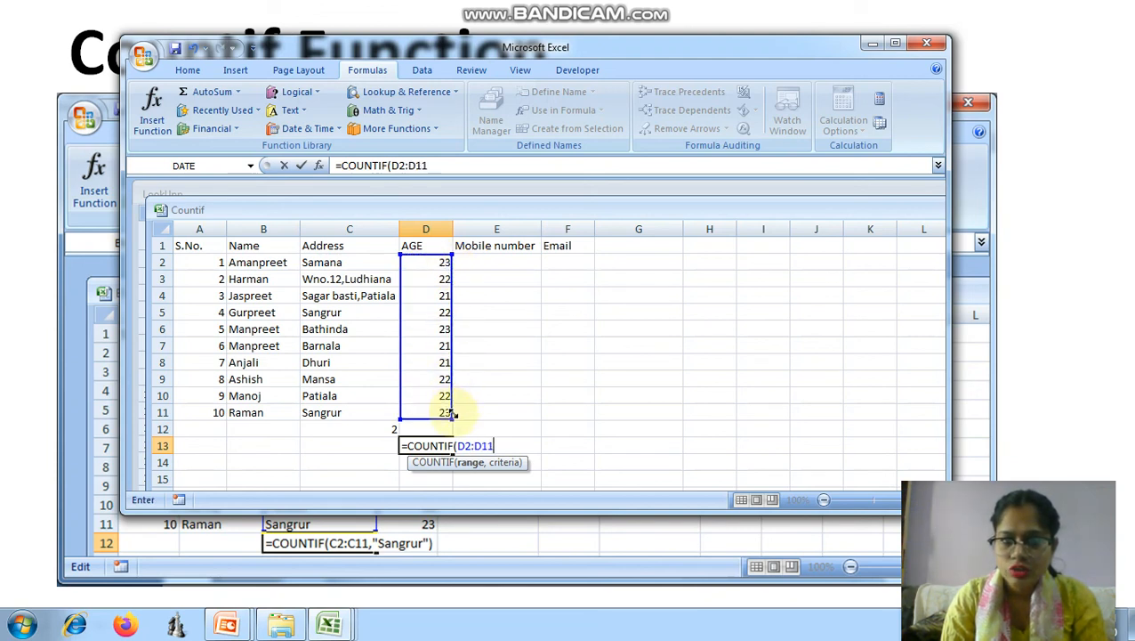
text(,"21)
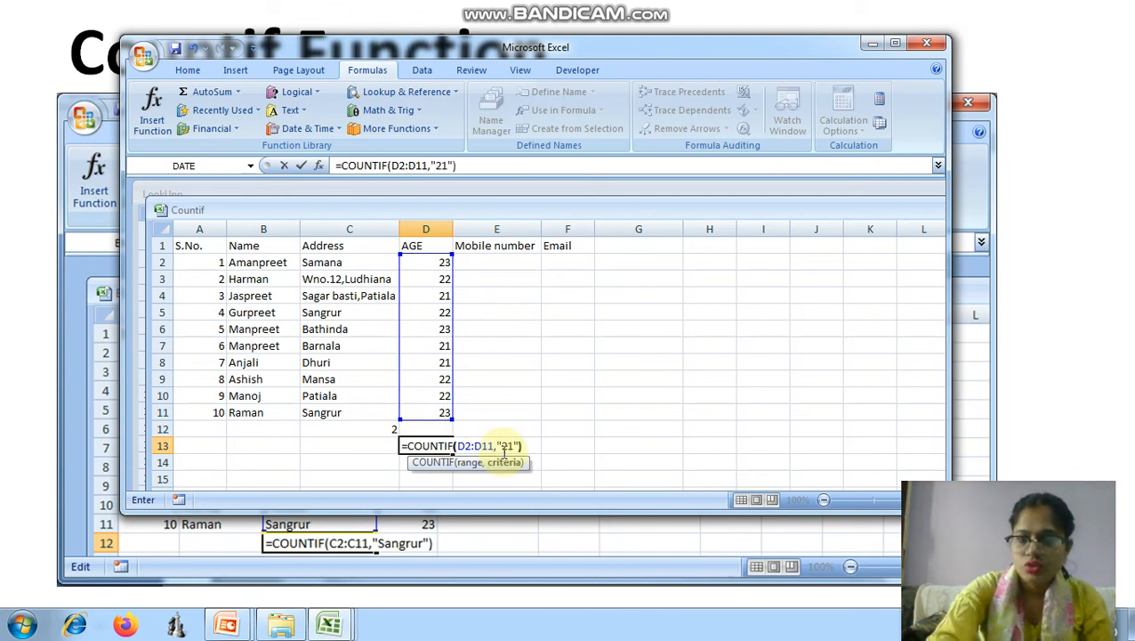
key(Return)
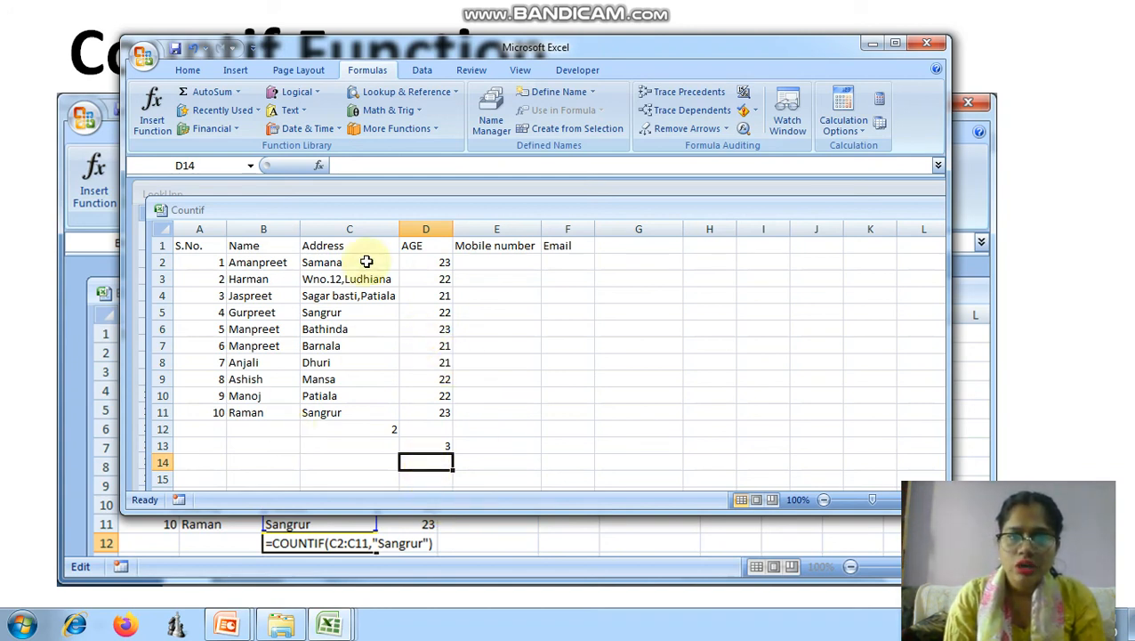
Enter a COUNTIF formula in cell B12 over B2:B11 with the student name from B3 as criterion, and minimize Excel to return to the slide
click(245, 429)
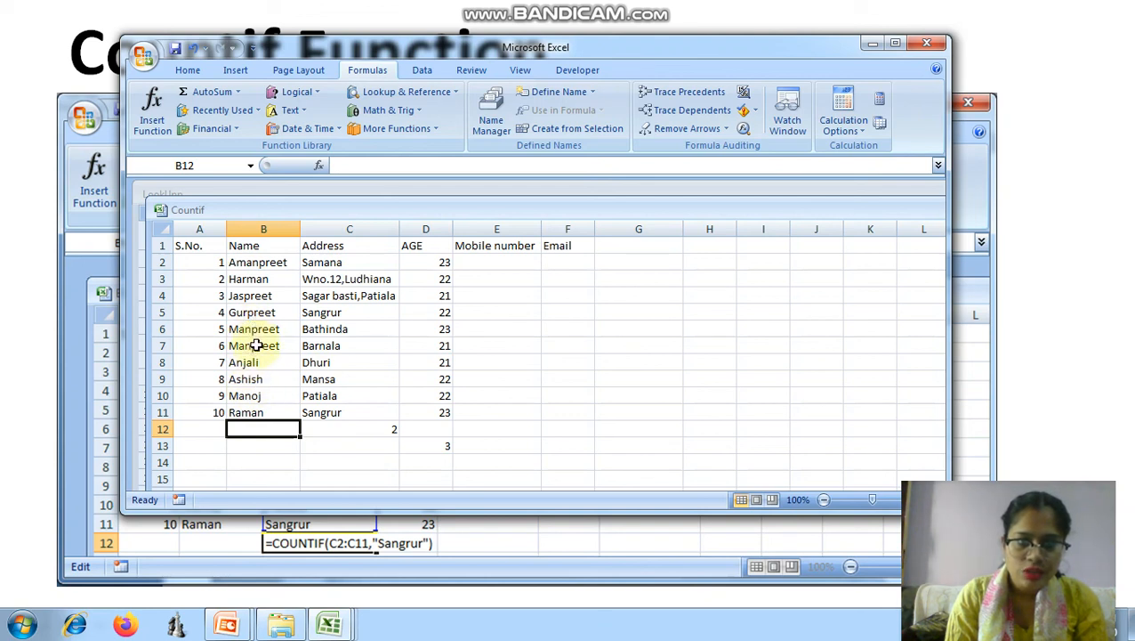
double_click(251, 433)
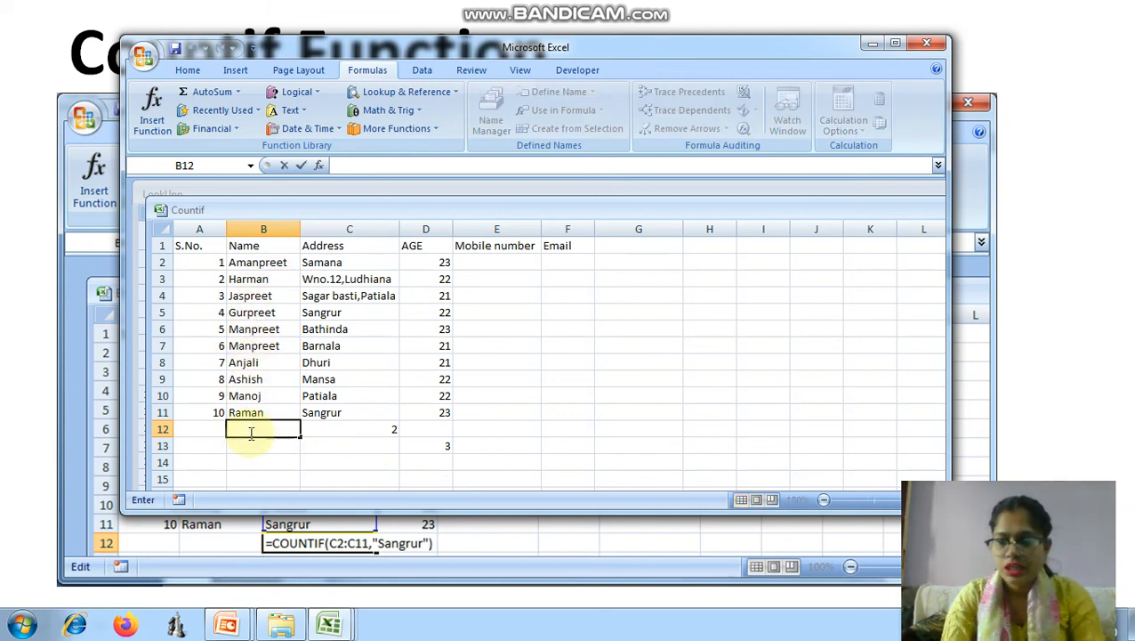
text(=)
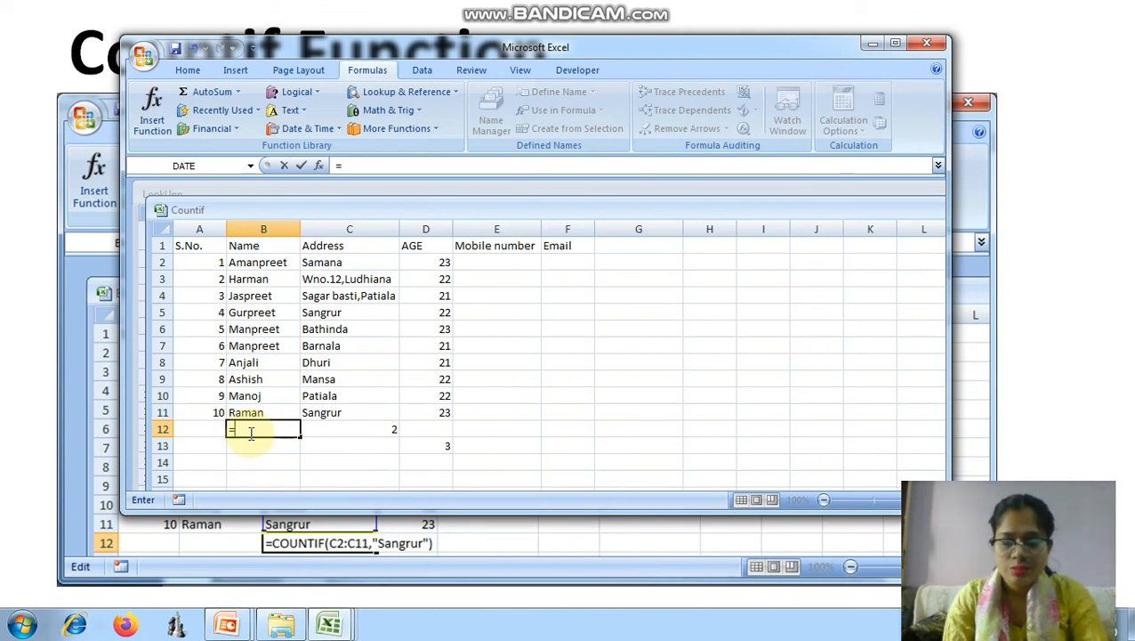
text(countif)
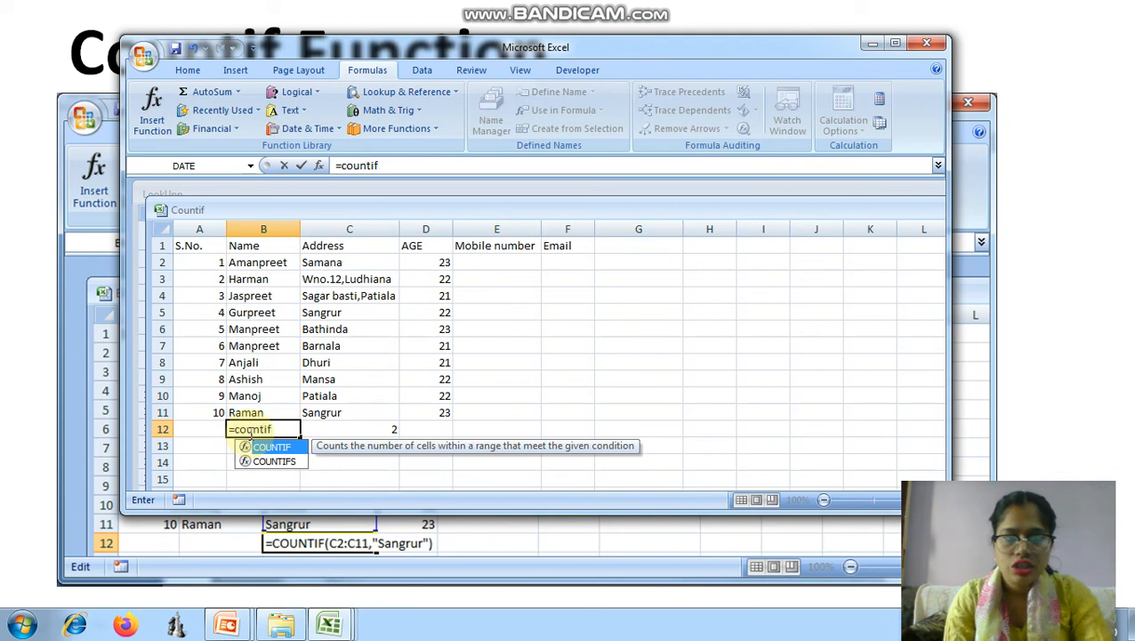
key(Tab)
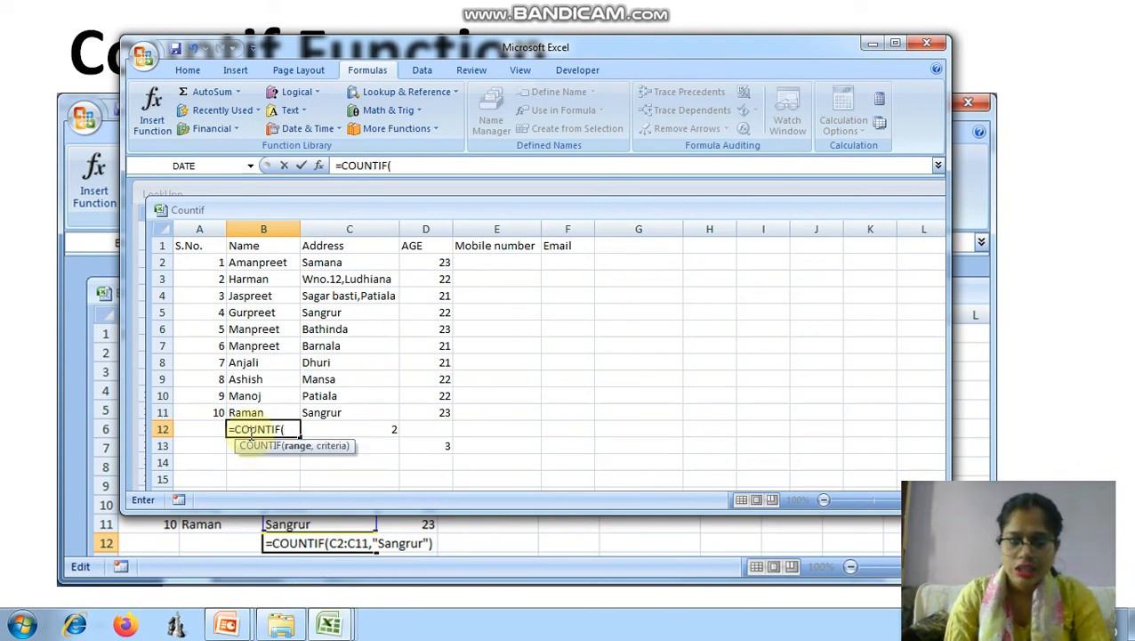
click(265, 267)
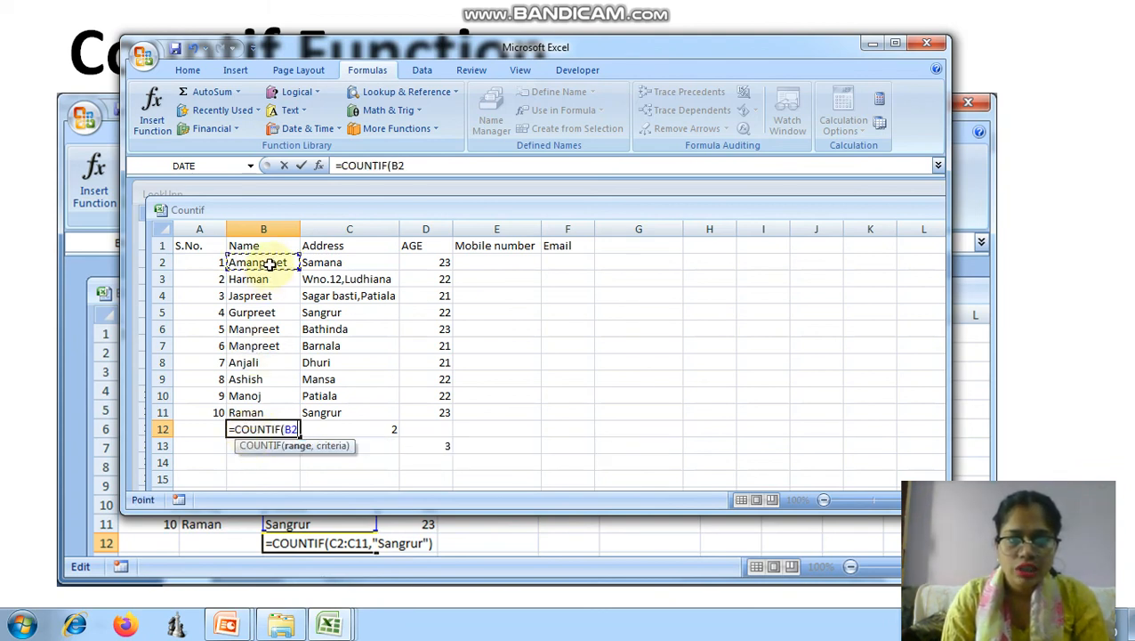
drag(293, 267, 291, 416)
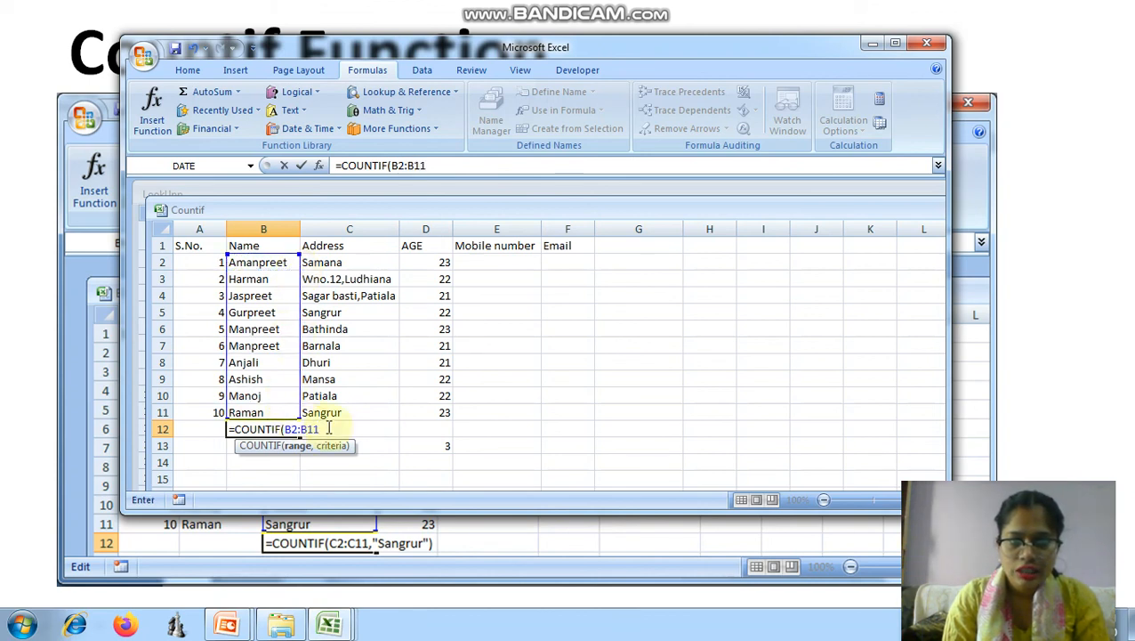
text(,"H)
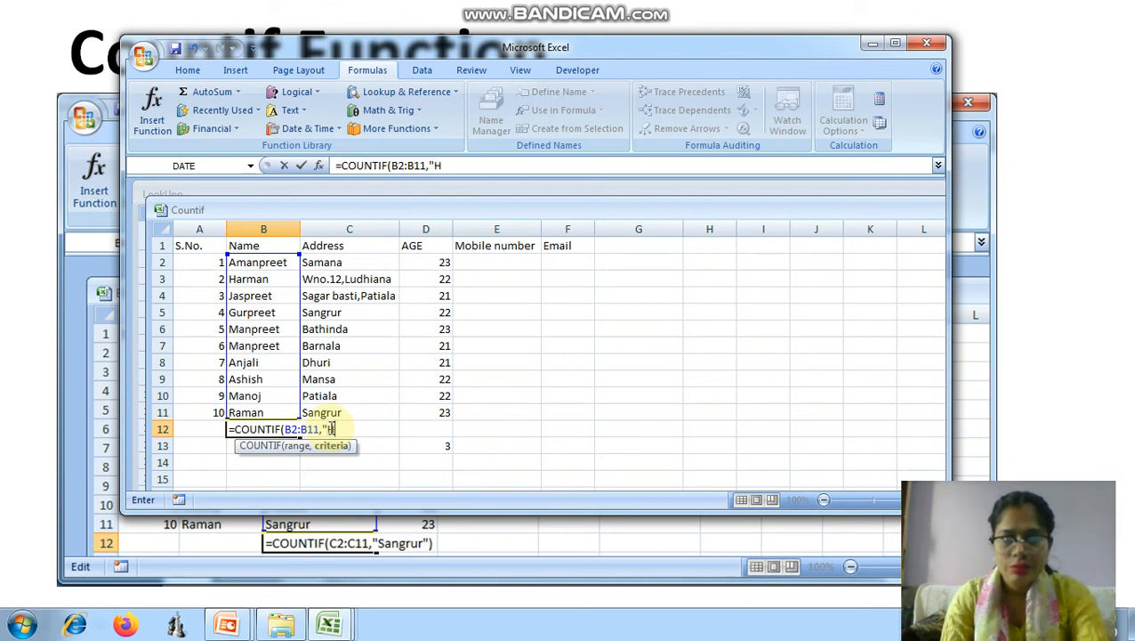
text(arman")
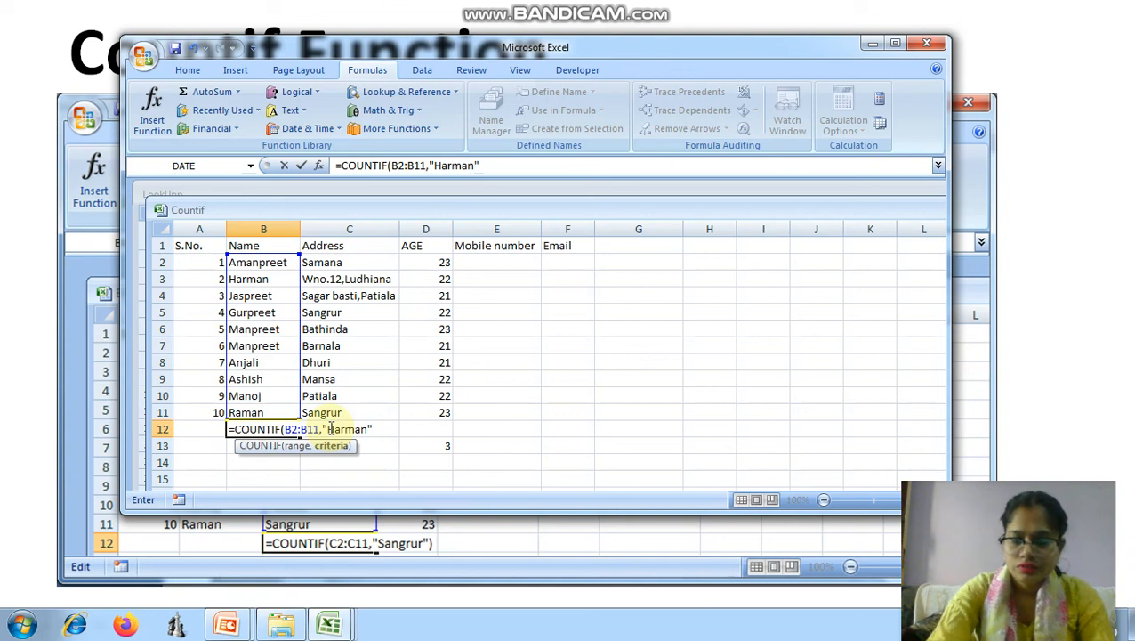
text())
key(Return)
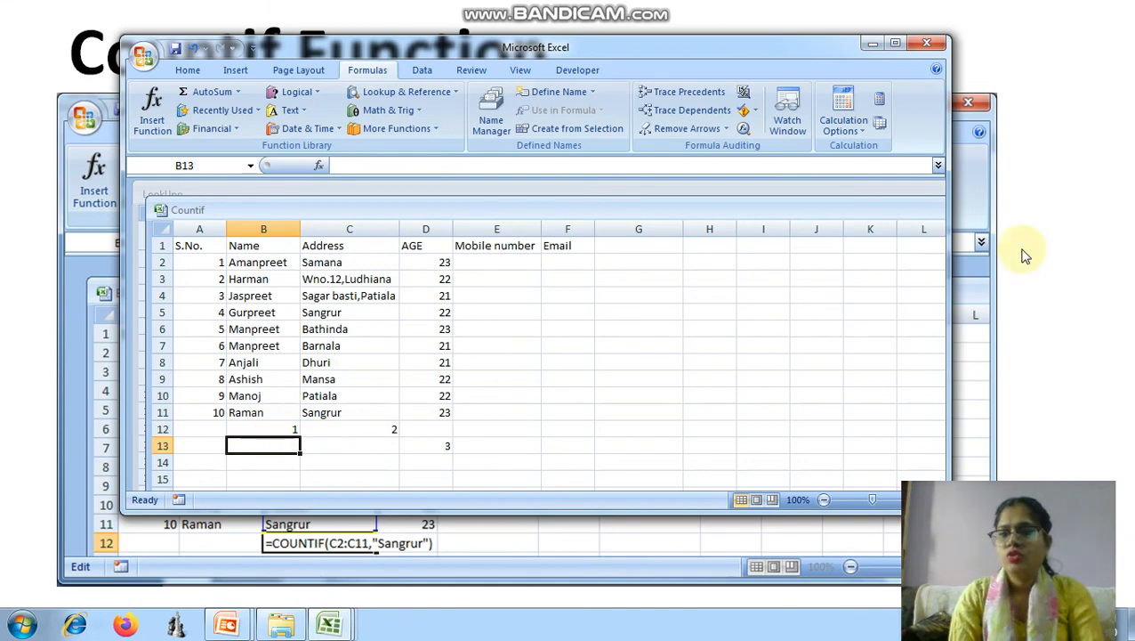
click(868, 46)
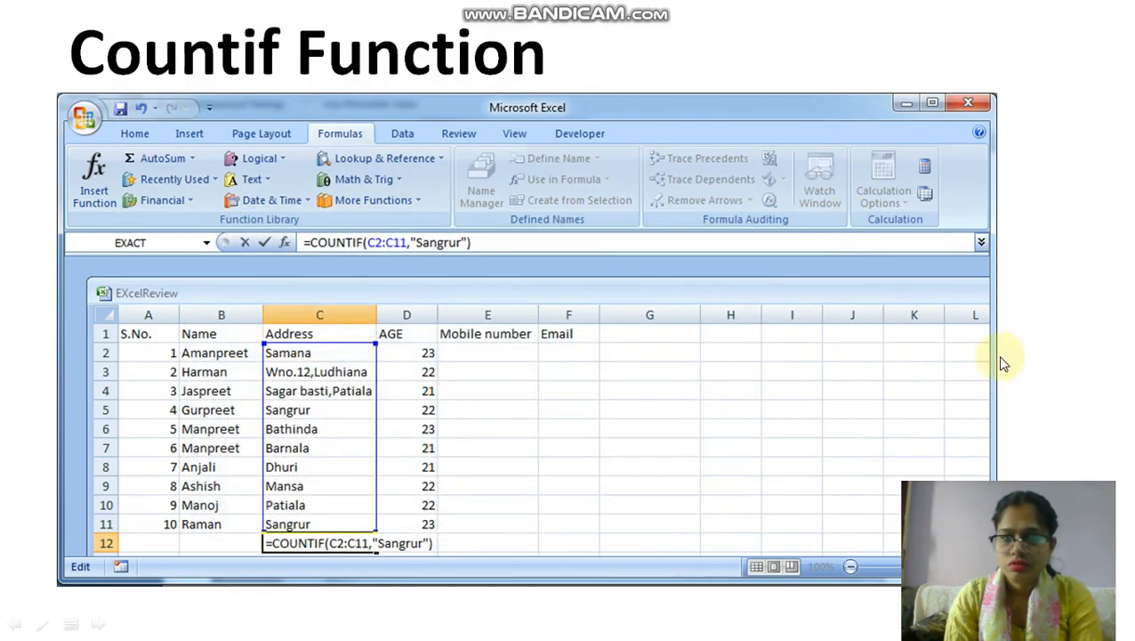